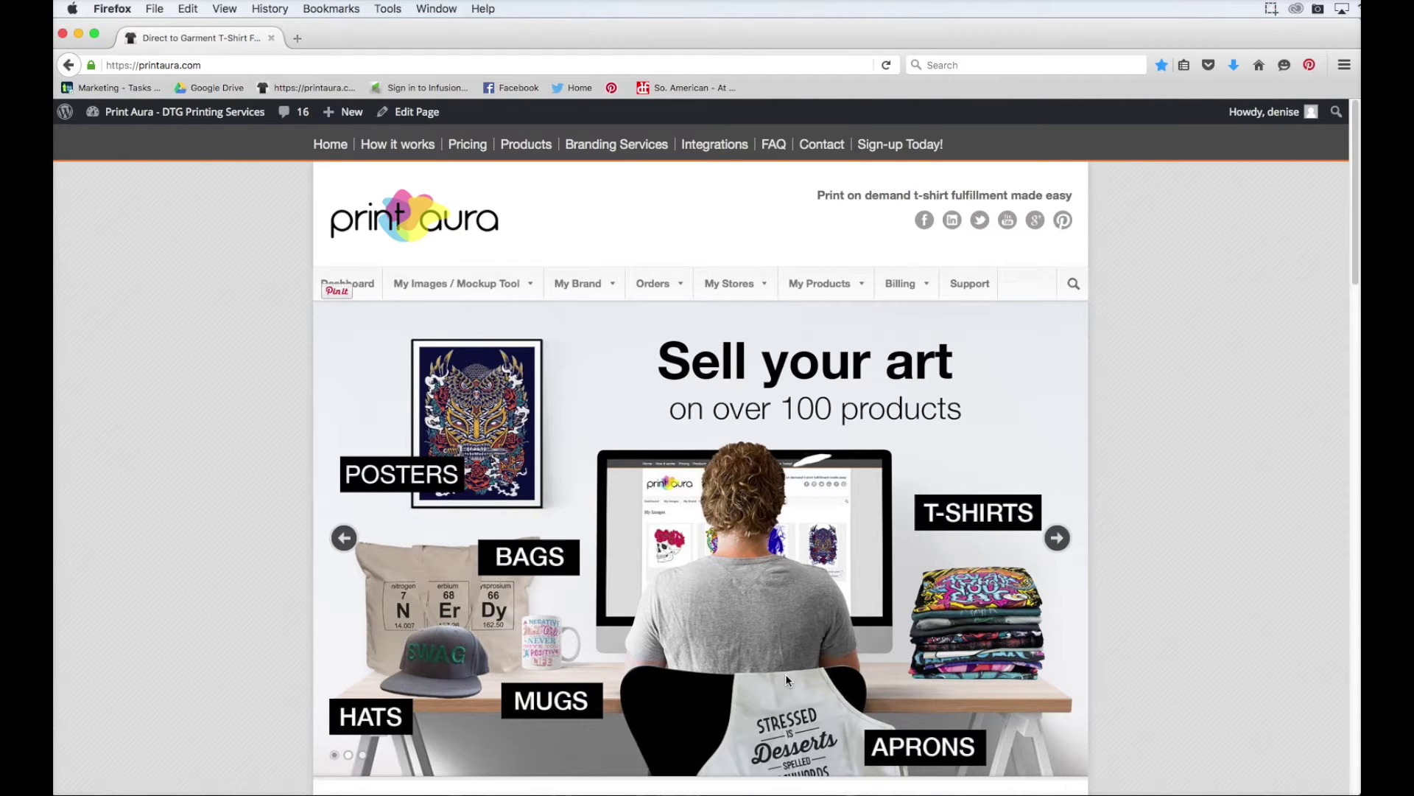
Bring up the Manage Products and Add Products options under My Products.
{"action": "mouse_move", "coordinate": [826, 283]}
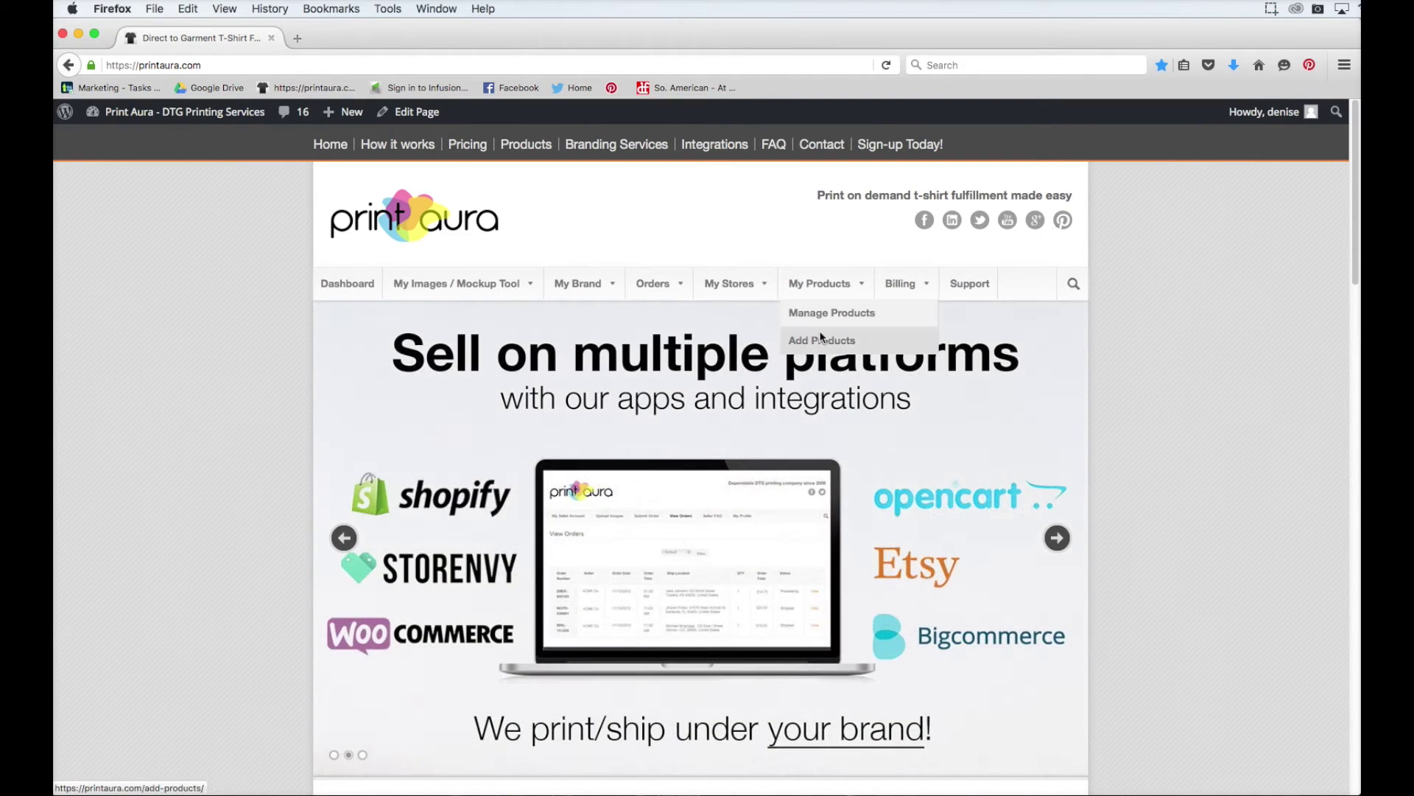
Start a new product with brand Next Level and the Ladies Sporty V-Neck (3400L).
{"action": "left_click", "coordinate": [820, 341]}
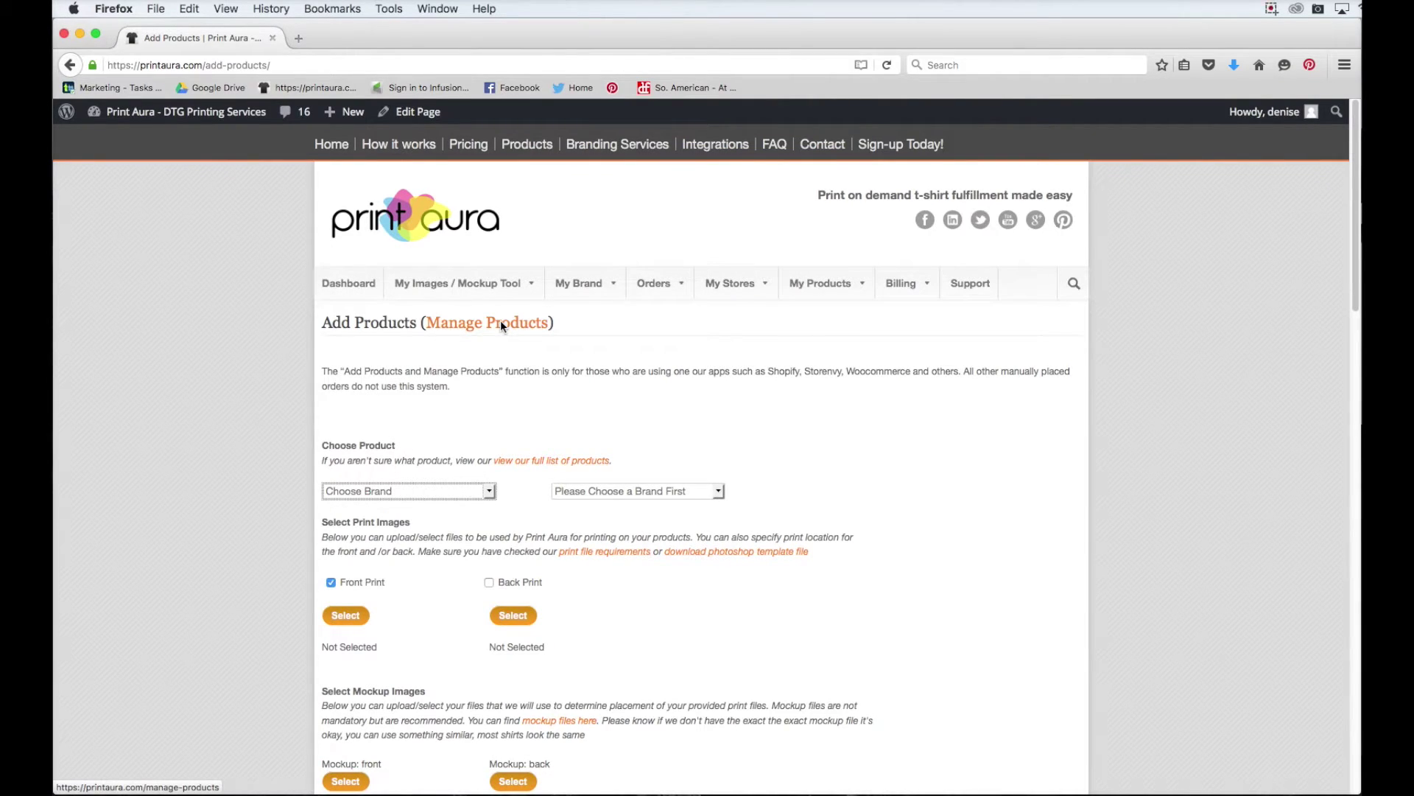
{"action": "left_click", "coordinate": [358, 492]}
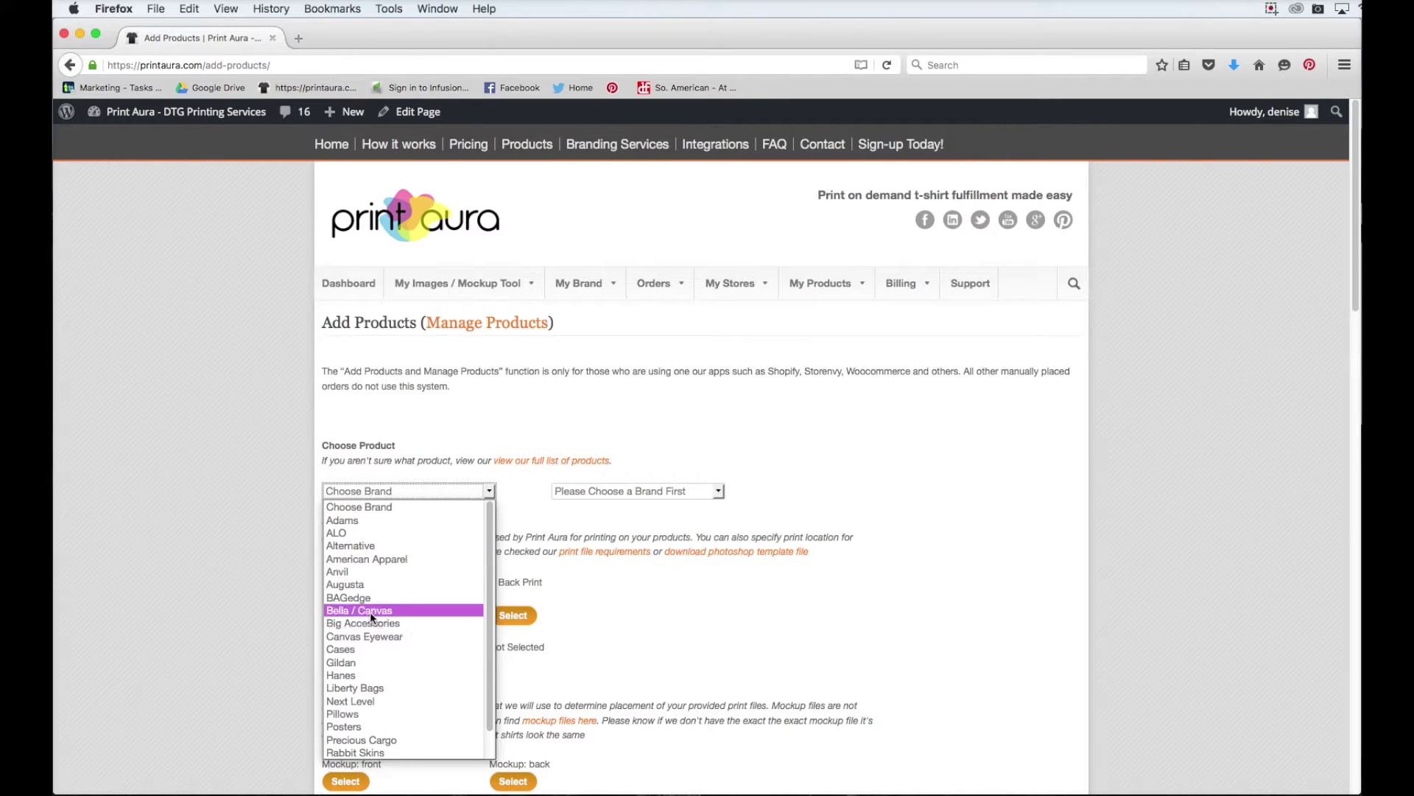
{"action": "left_click", "coordinate": [360, 702]}
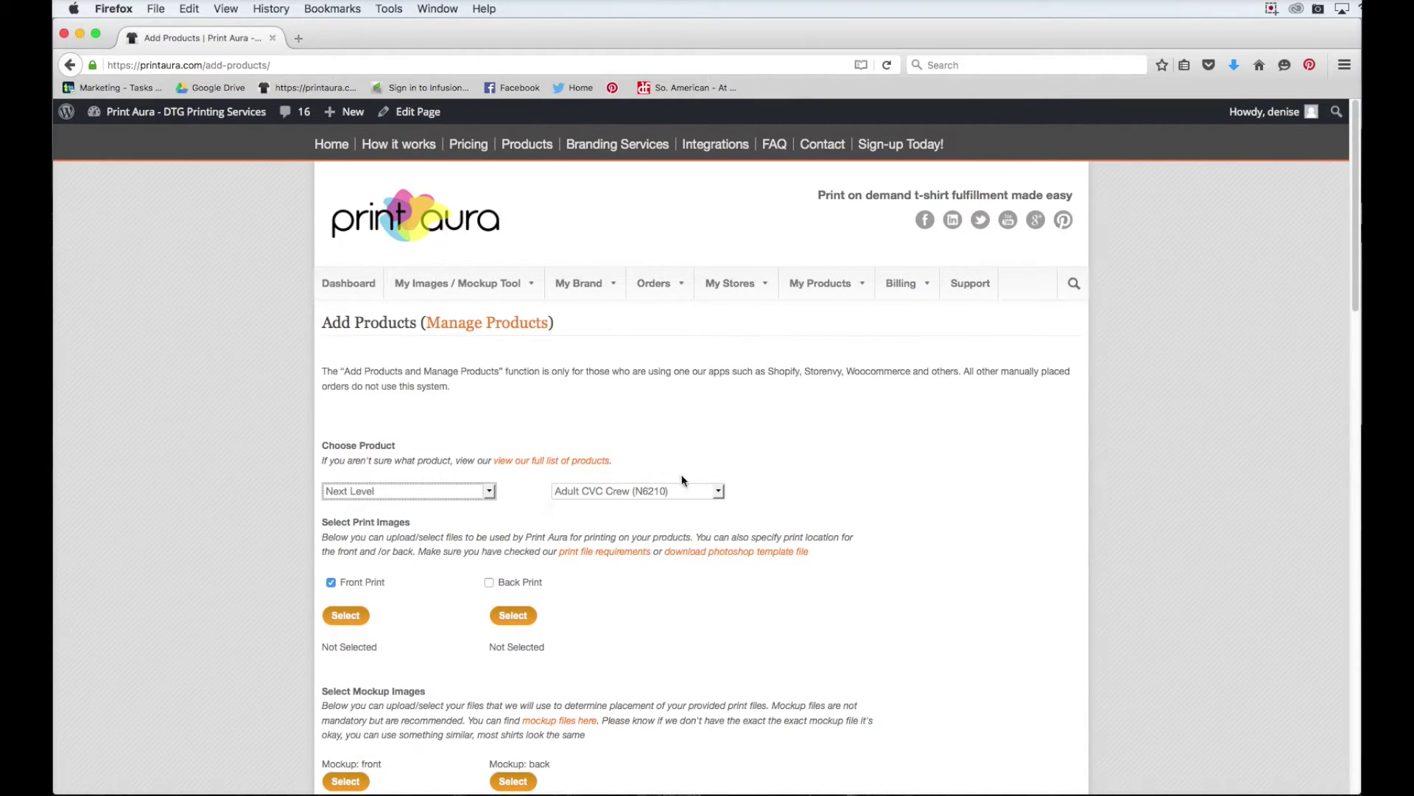
{"action": "left_click", "coordinate": [581, 491]}
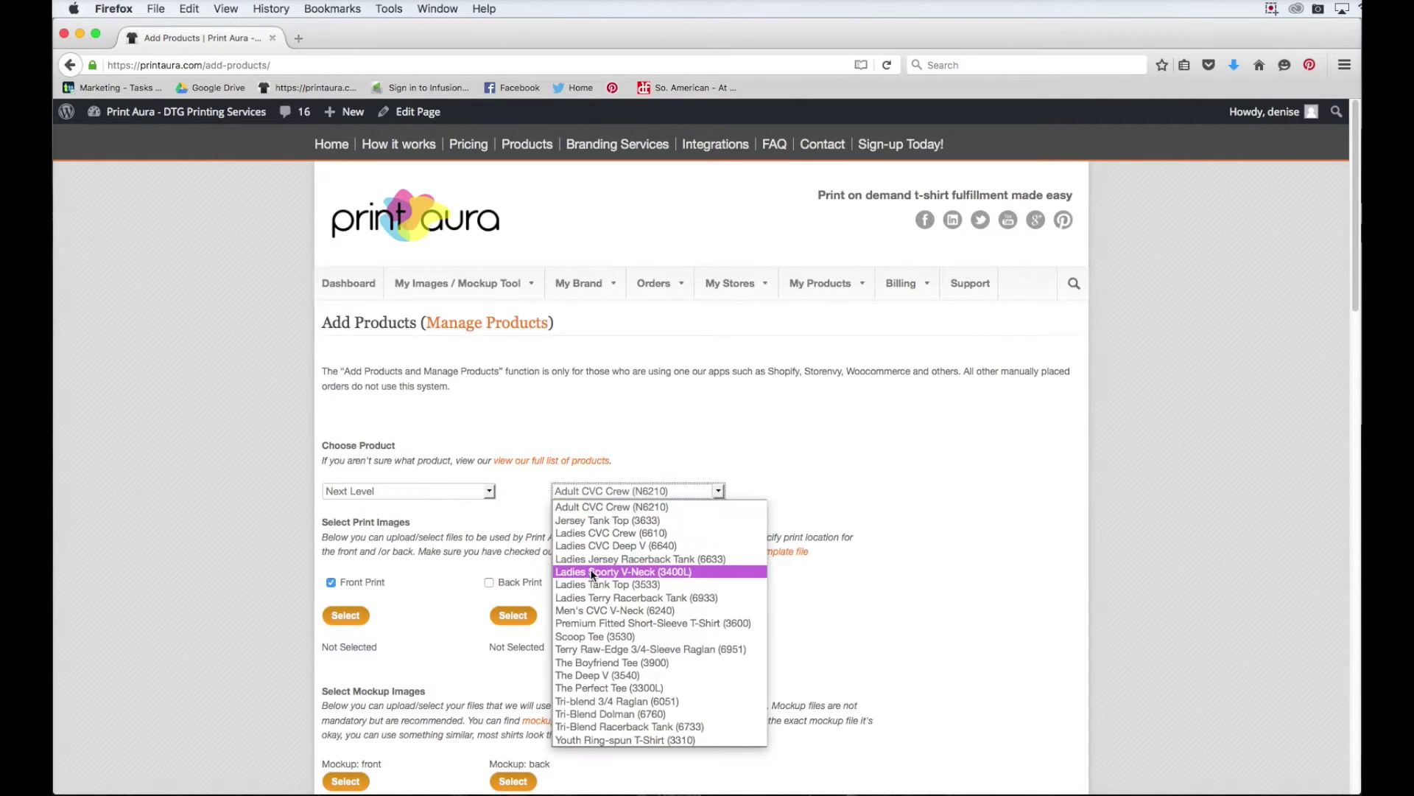
{"action": "key", "text": "Escape"}
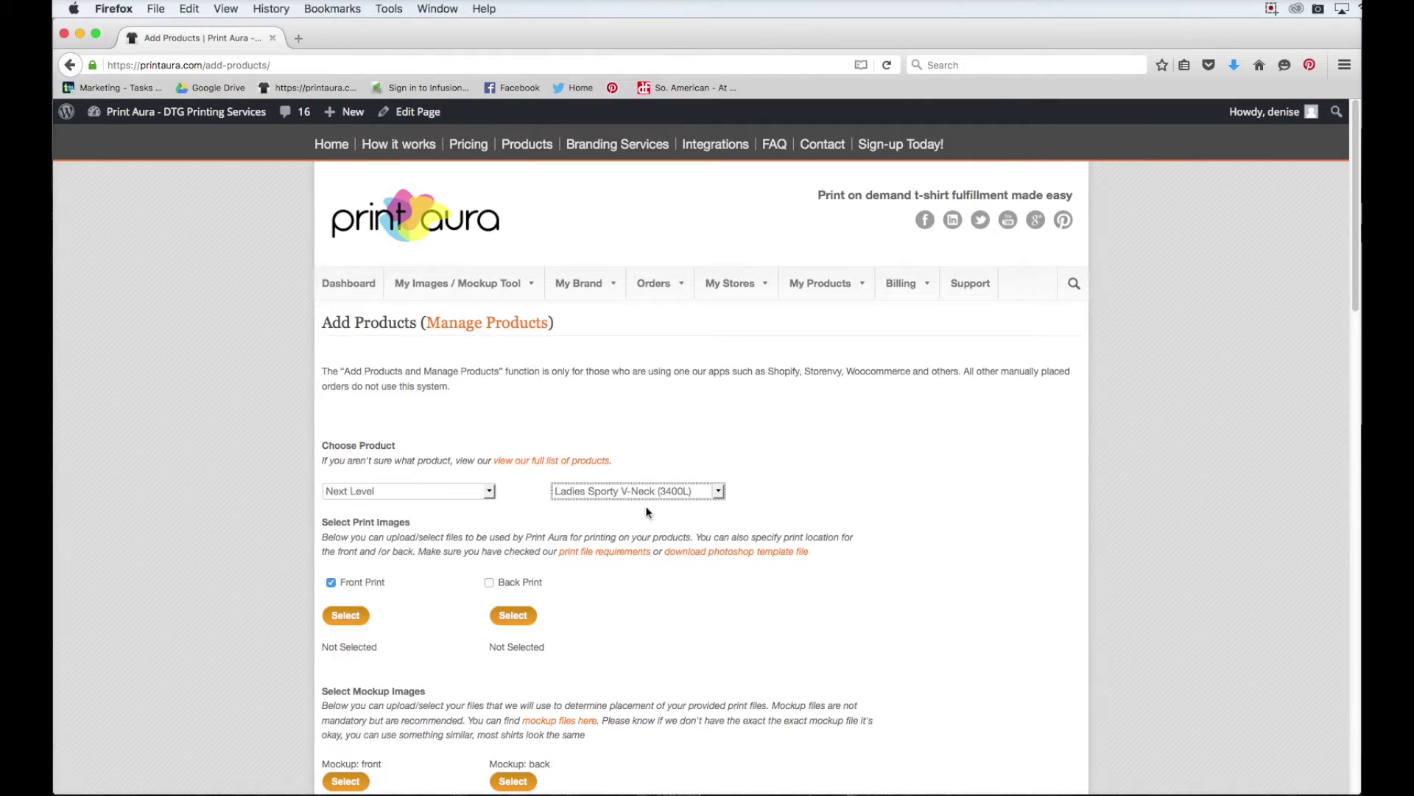
Use the trimmed Journey design as the front print and tick Back Print with no image.
{"action": "scroll", "coordinate": [586, 590], "scroll_direction": "down", "scroll_amount": 4}
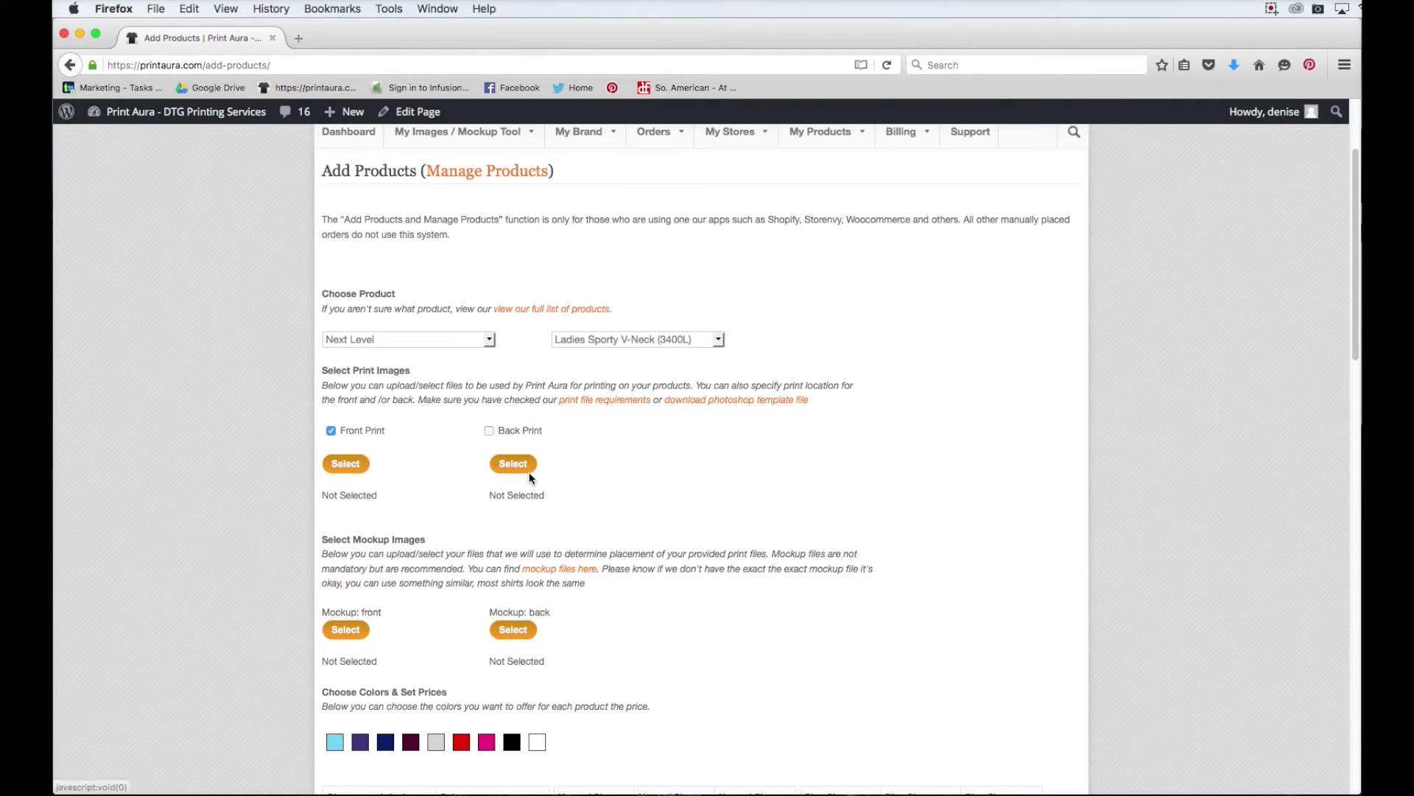
{"action": "left_click", "coordinate": [351, 463]}
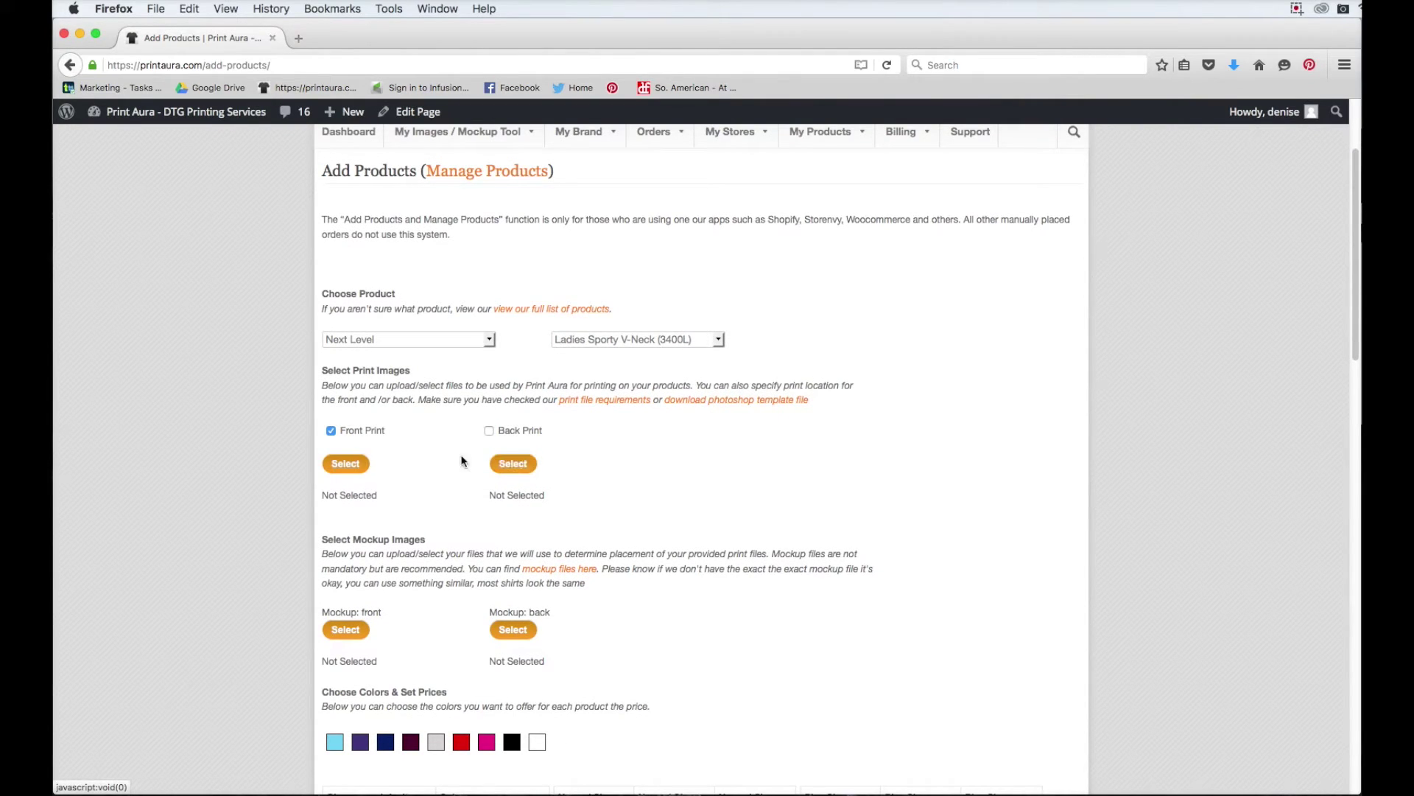
{"action": "left_click", "coordinate": [350, 467]}
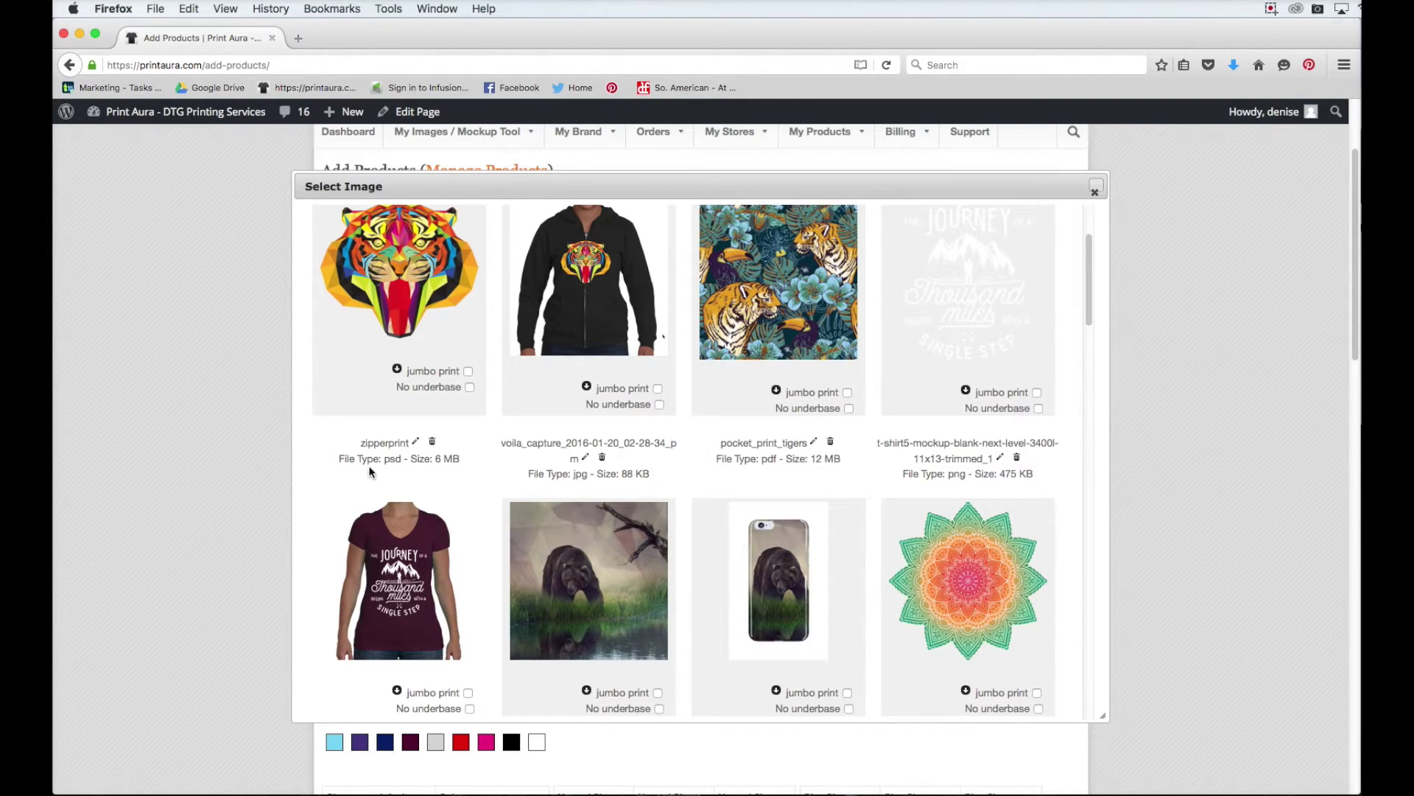
{"action": "mouse_move", "coordinate": [1012, 292]}
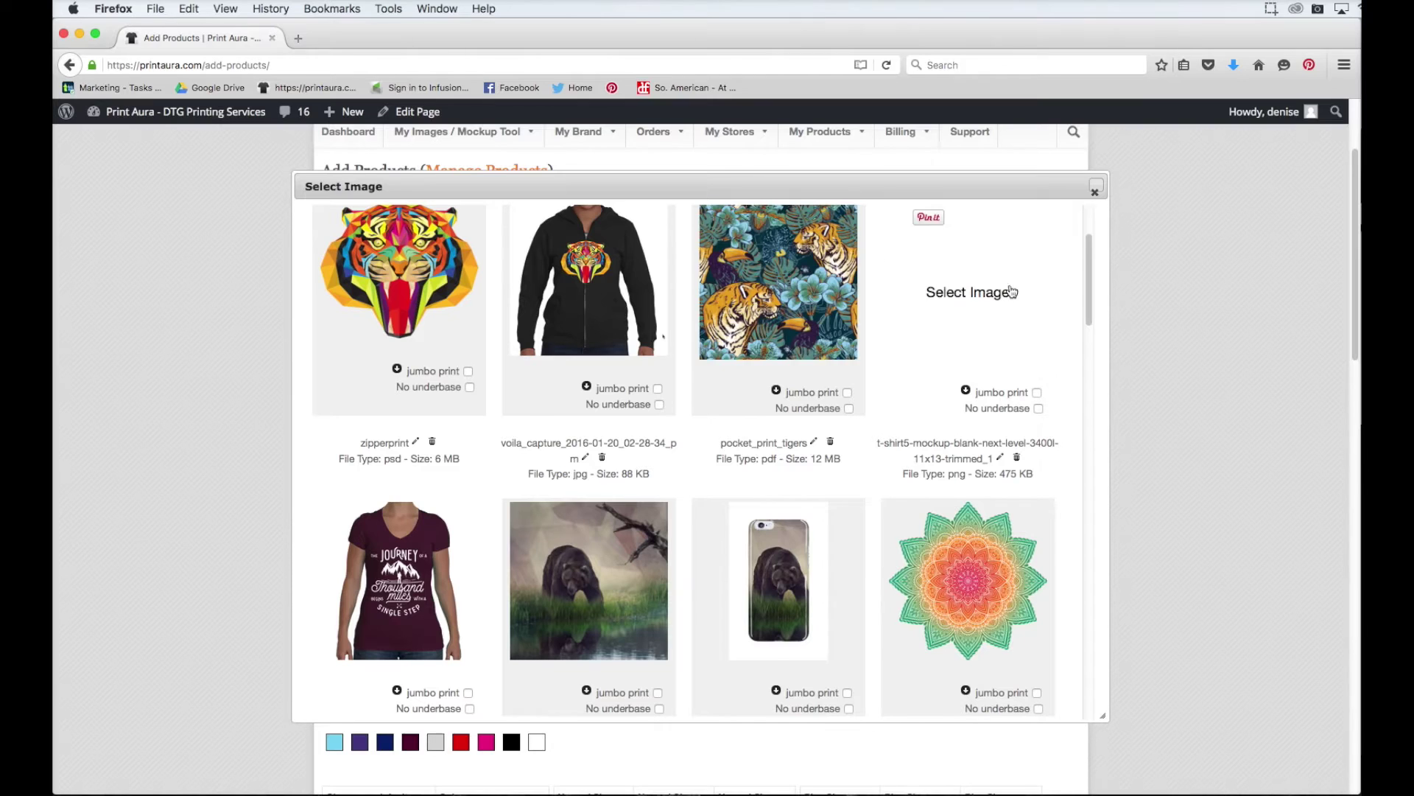
{"action": "left_click", "coordinate": [947, 295]}
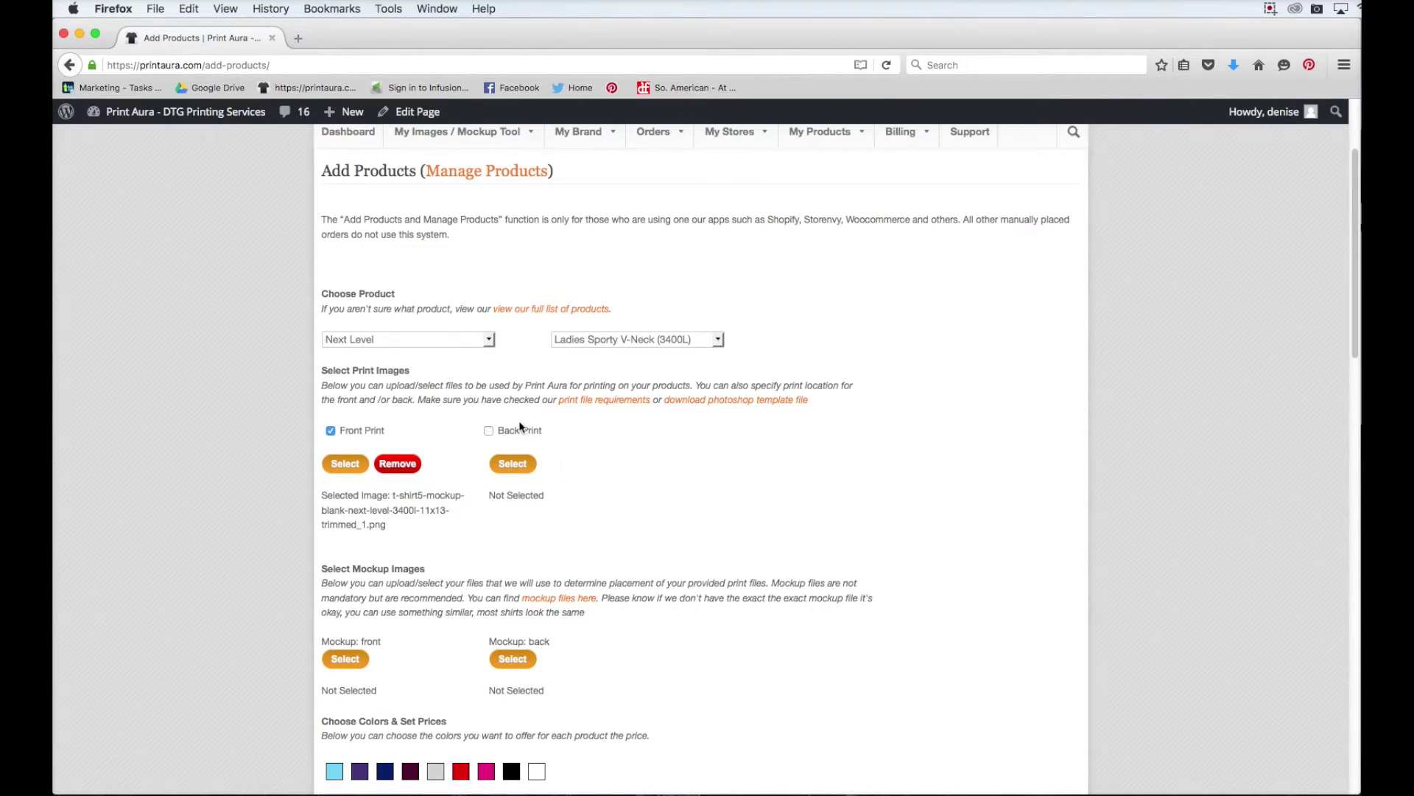
{"action": "left_click", "coordinate": [488, 431]}
{"action": "left_click", "coordinate": [512, 464]}
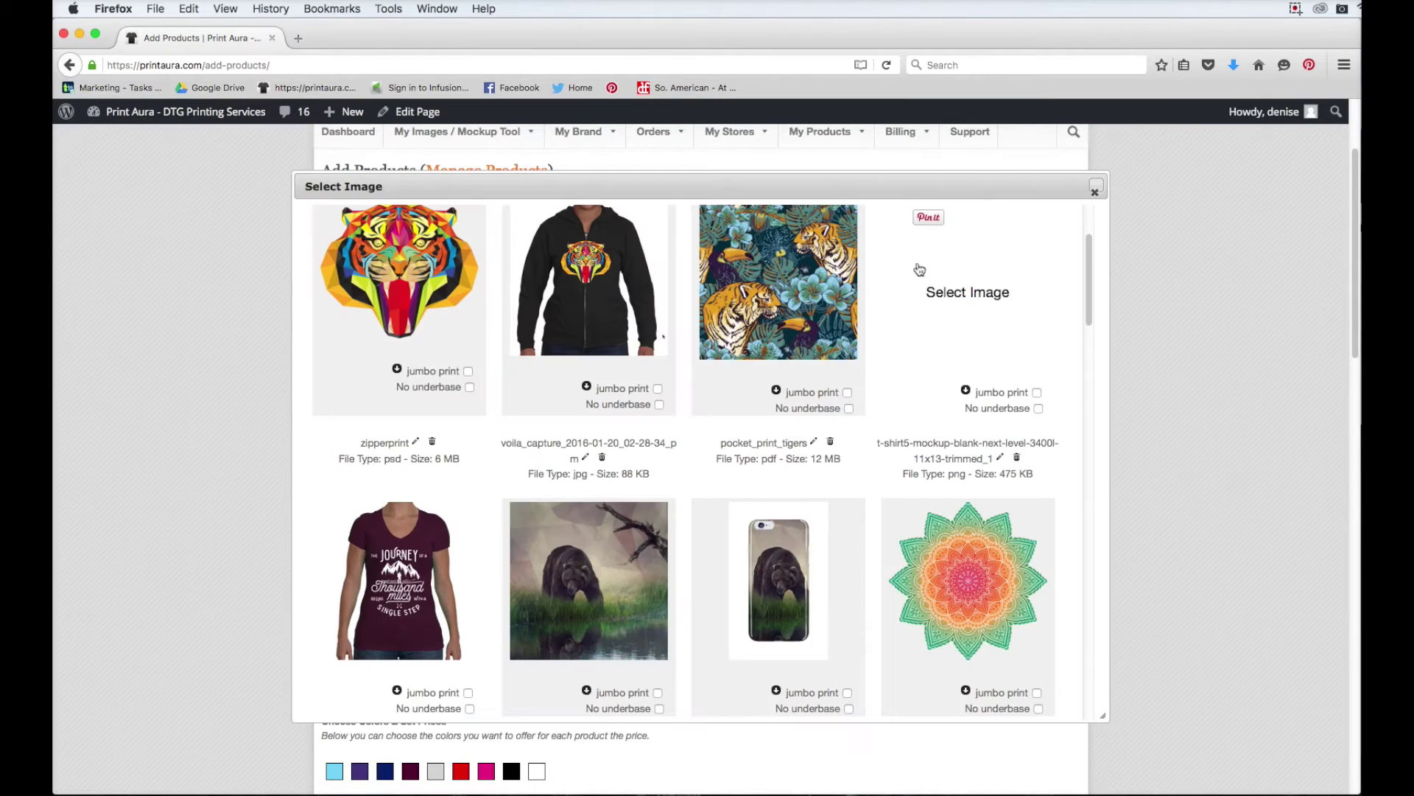
{"action": "left_click", "coordinate": [1094, 192]}
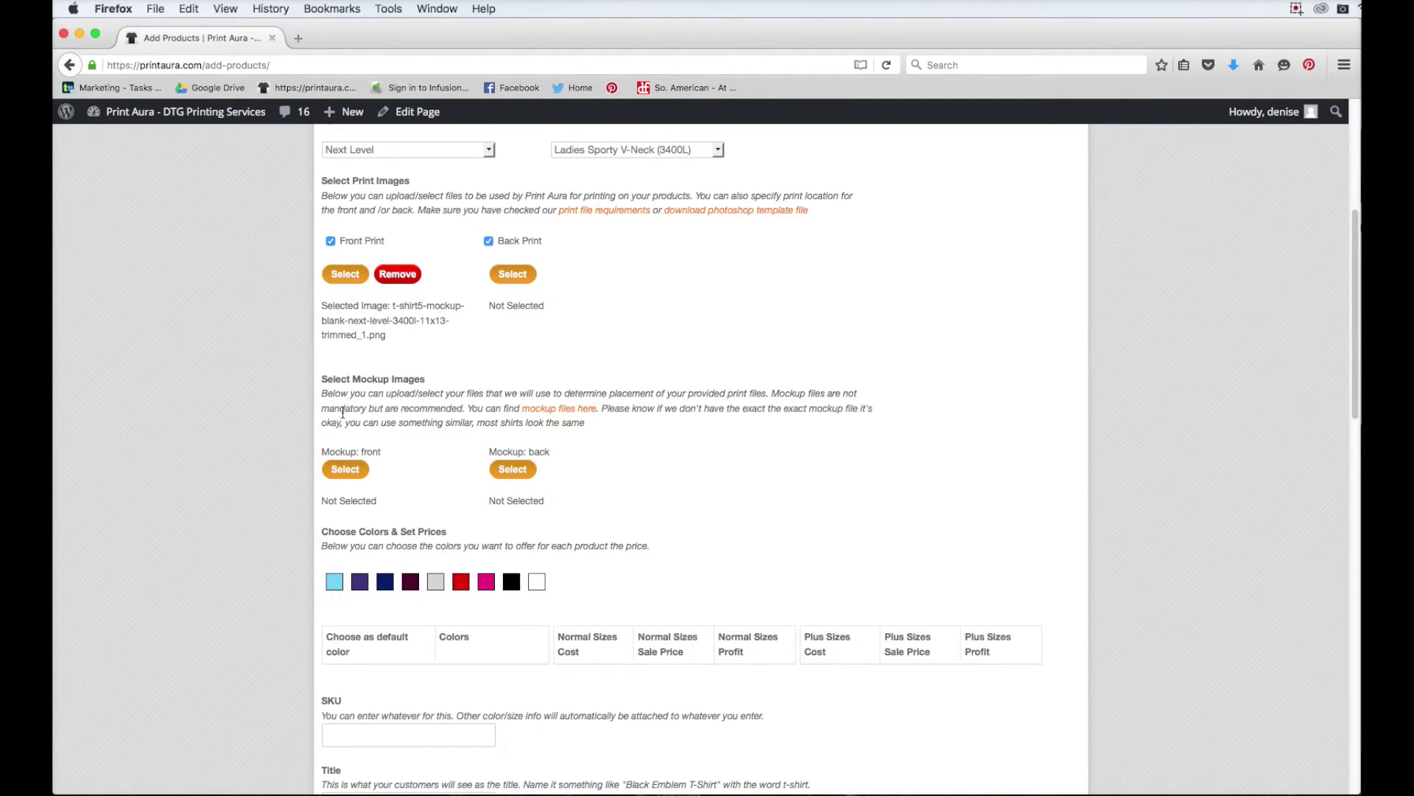
Attach the maroon V-neck photo t-shirt5-mockup-next-level-3400l-11x13_1.png as the front mockup.
{"action": "left_click", "coordinate": [348, 469]}
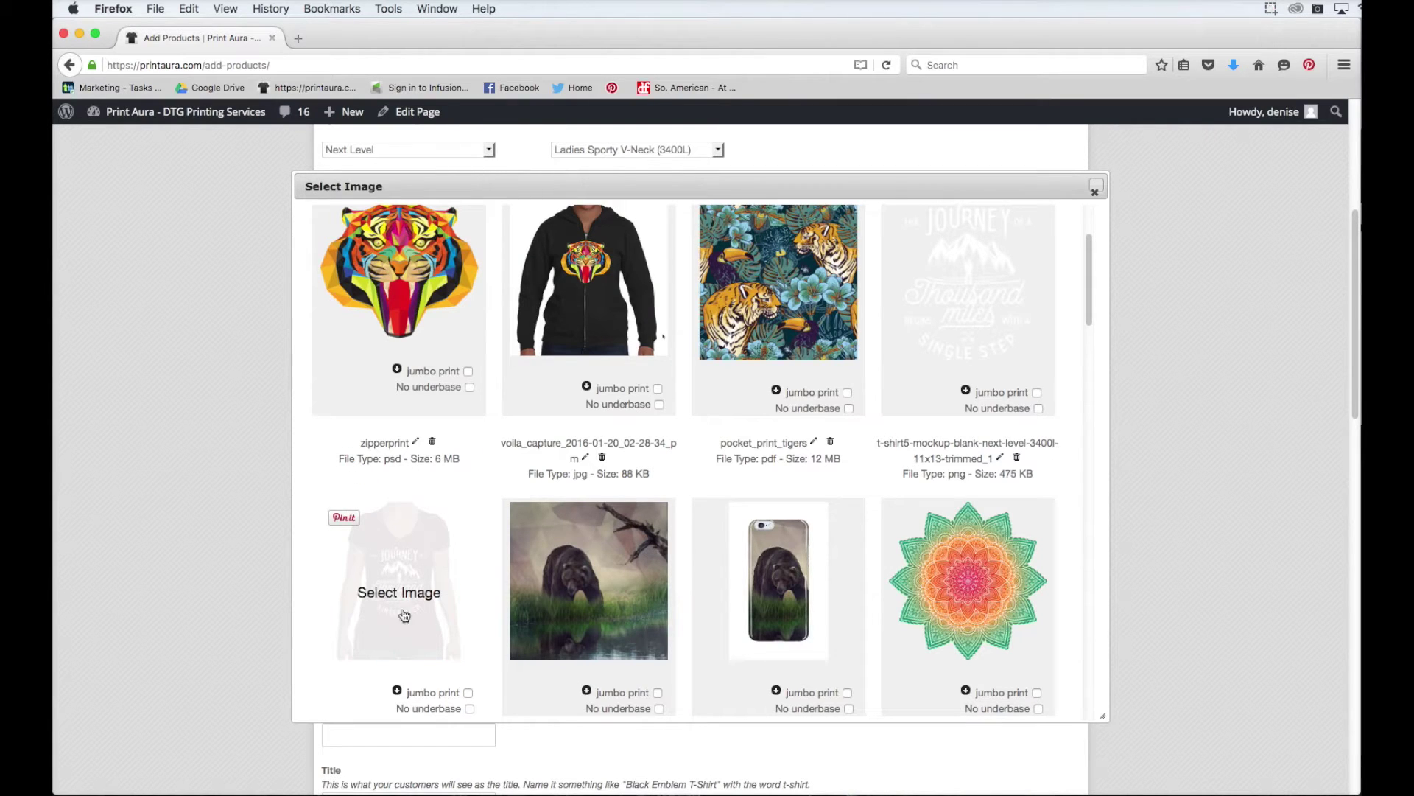
{"action": "left_click", "coordinate": [411, 588]}
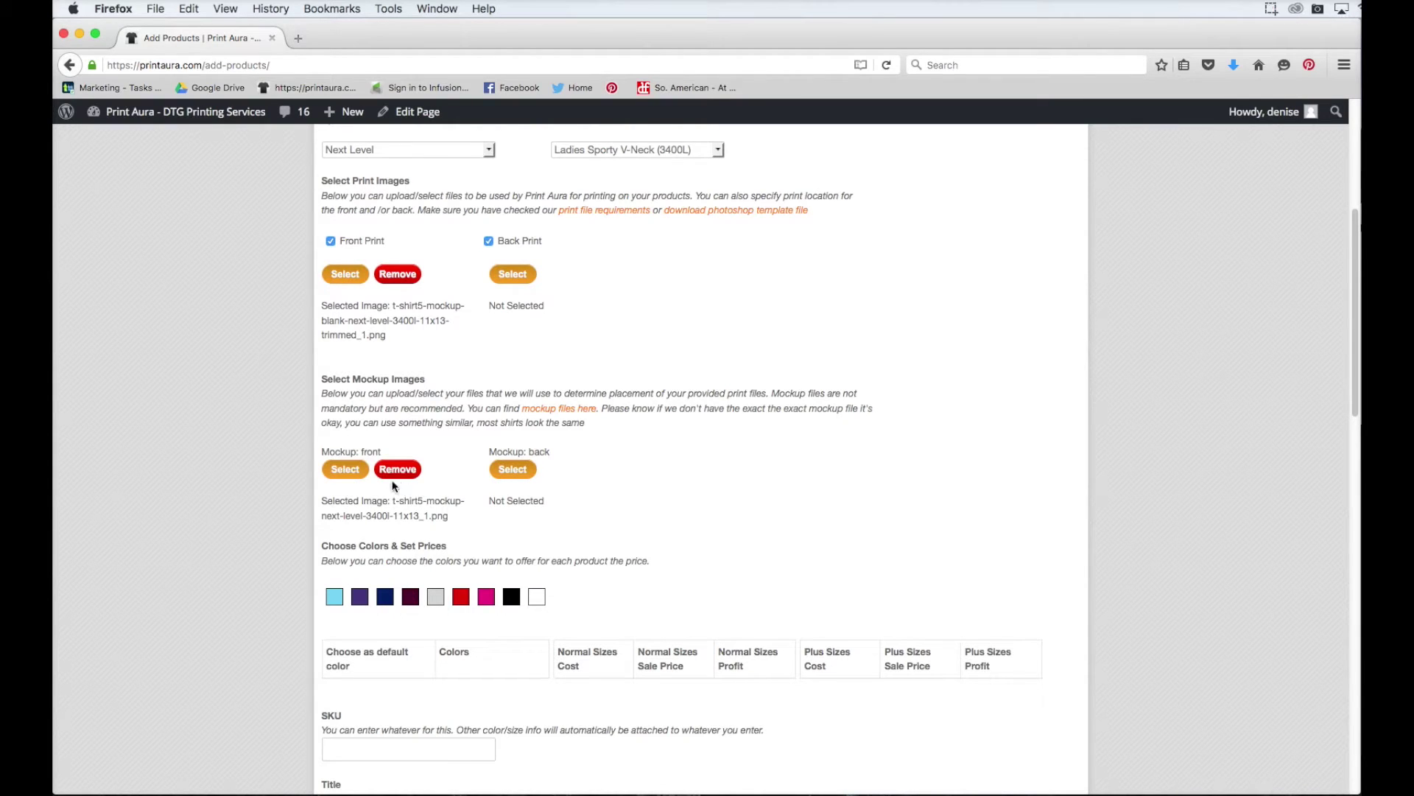
{"action": "scroll", "coordinate": [424, 542], "scroll_direction": "down", "scroll_amount": 2}
Offer Purple Rush, Midnight Navy, Plum and Black, with Plum as the default colour.
{"action": "scroll", "coordinate": [424, 543], "scroll_direction": "down", "scroll_amount": 3}
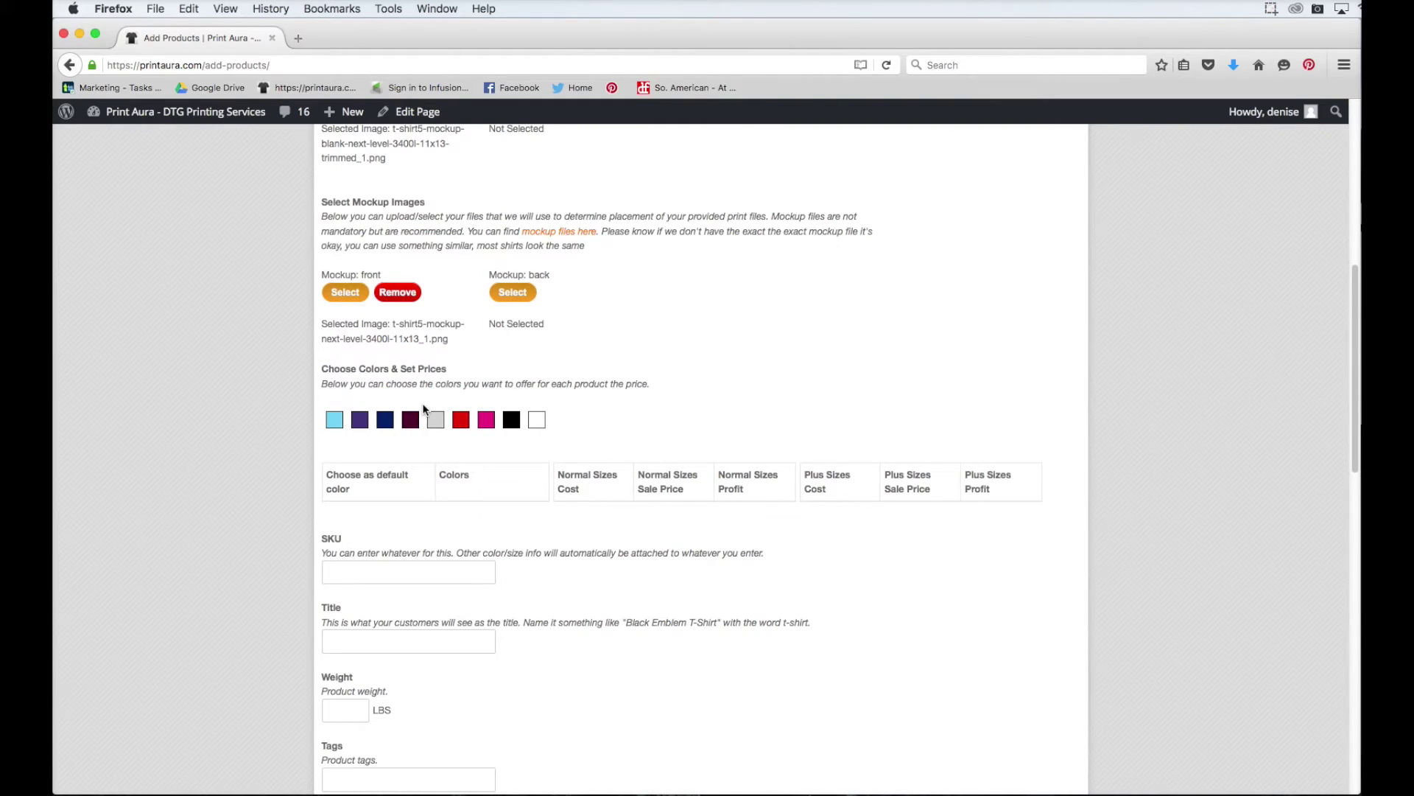
{"action": "left_click", "coordinate": [360, 423]}
{"action": "left_click", "coordinate": [388, 421]}
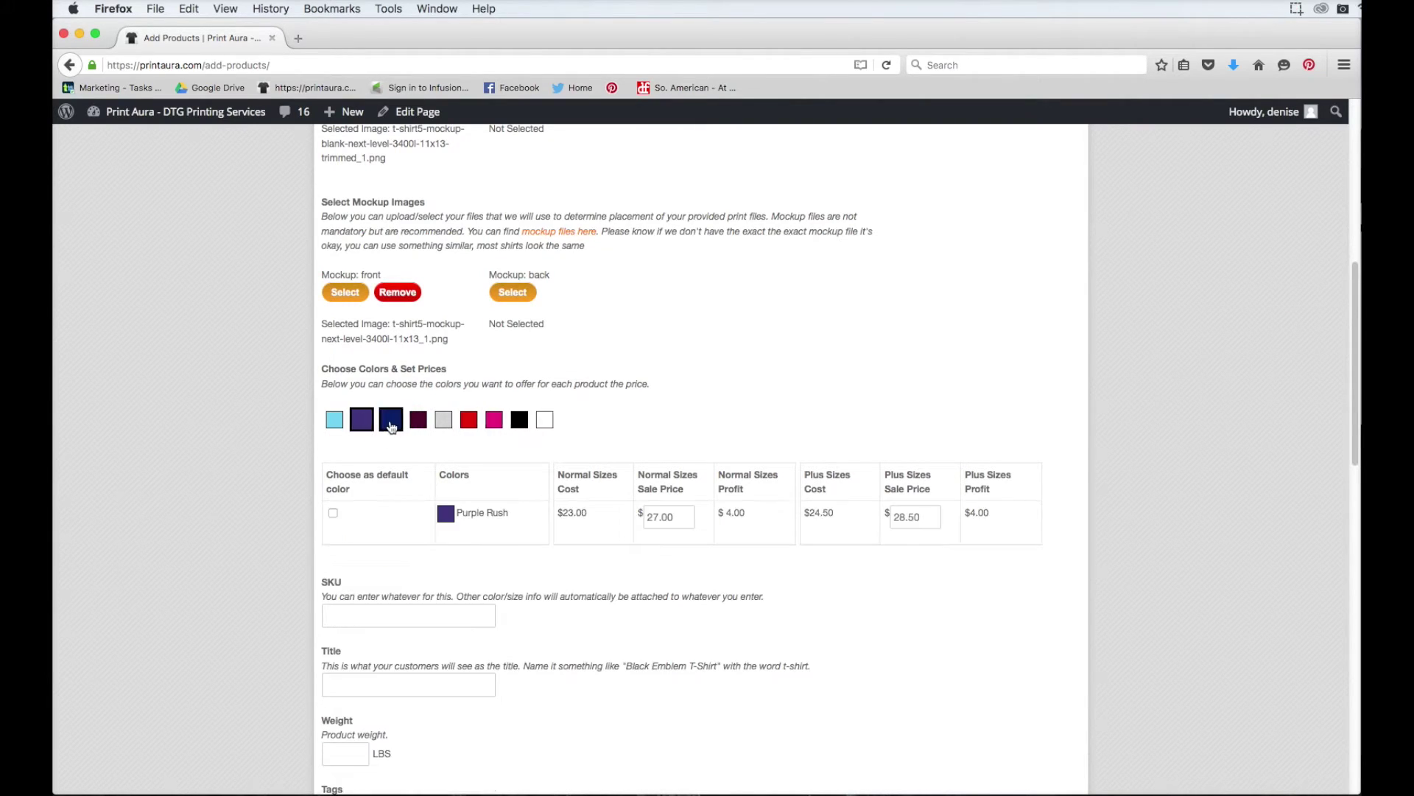
{"action": "left_click", "coordinate": [417, 421]}
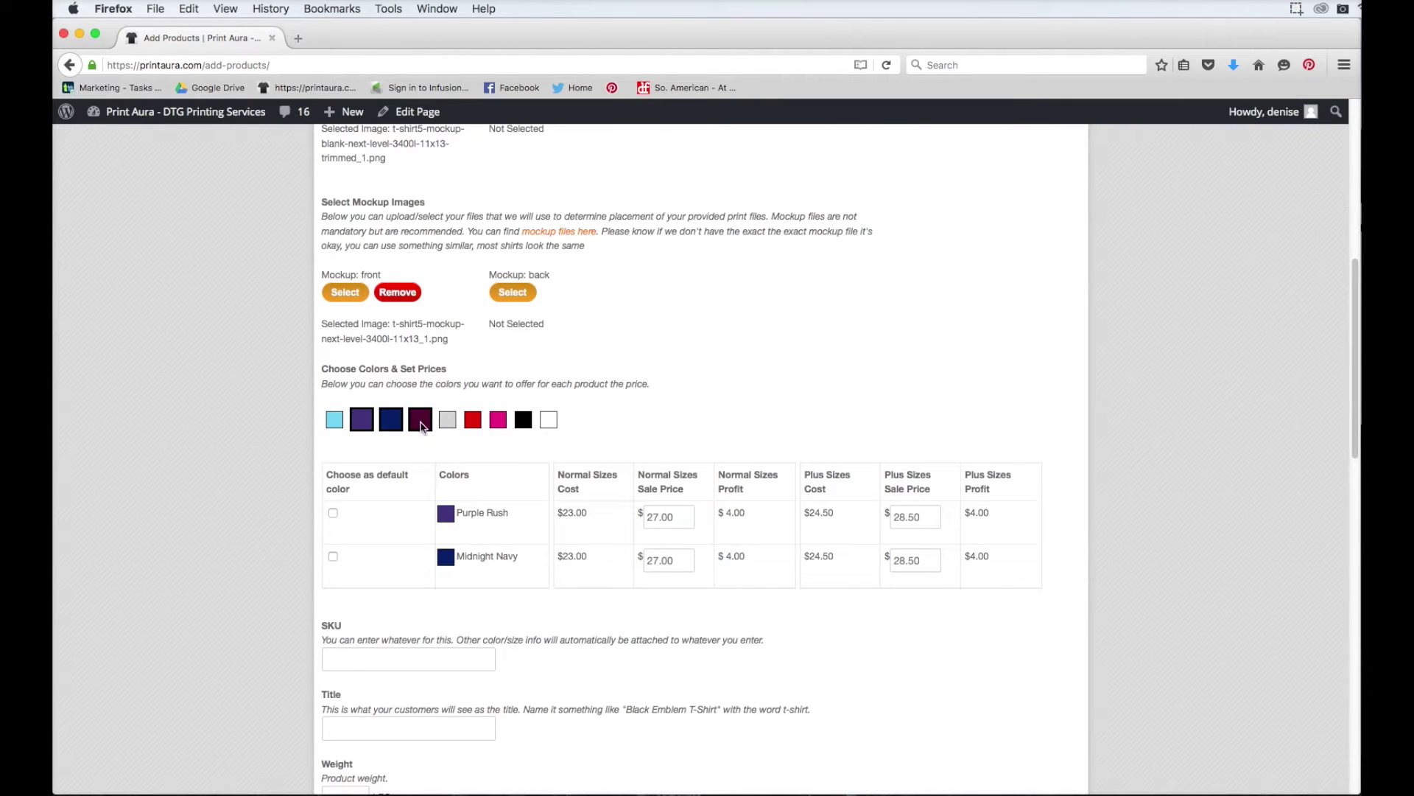
{"action": "left_click", "coordinate": [525, 422]}
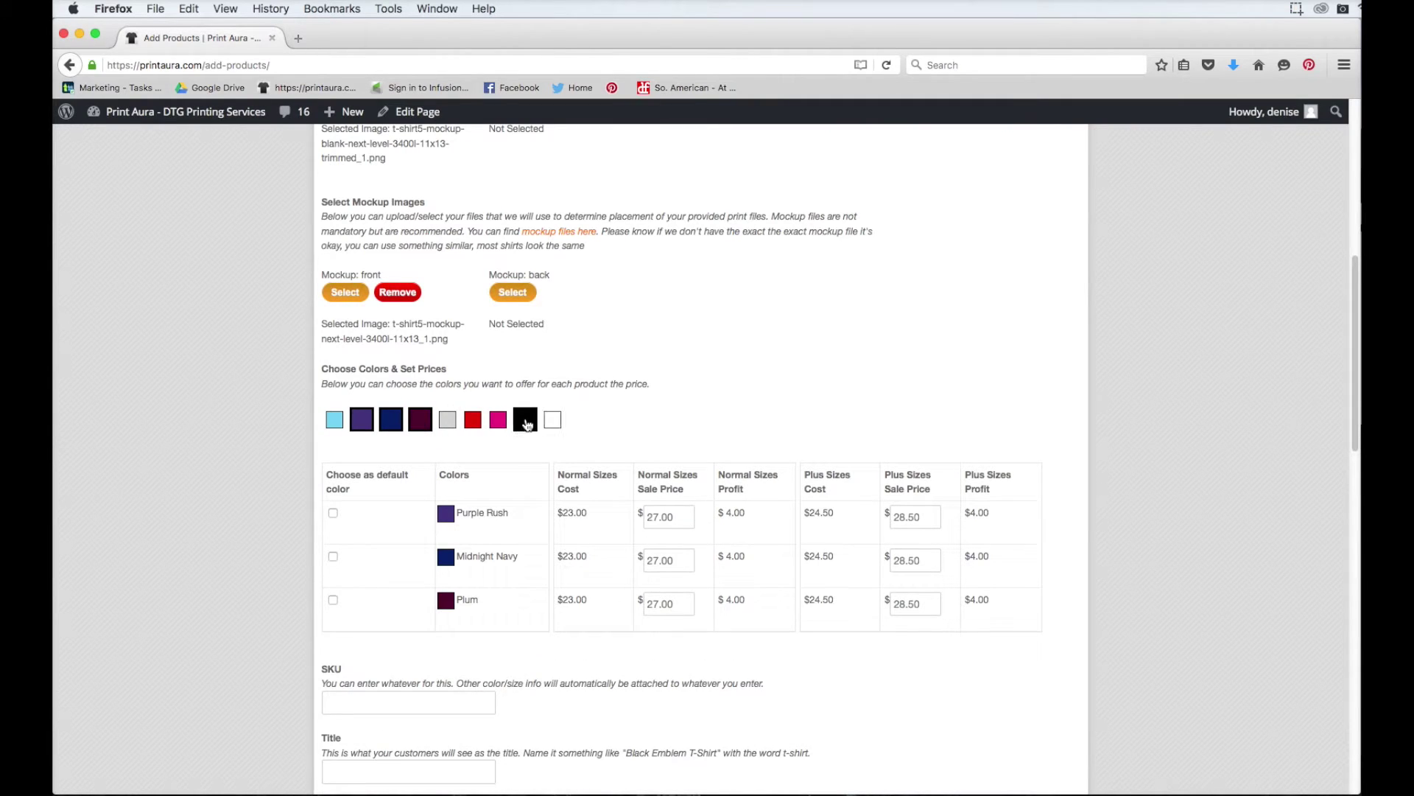
{"action": "scroll", "coordinate": [527, 425], "scroll_direction": "down", "scroll_amount": 2}
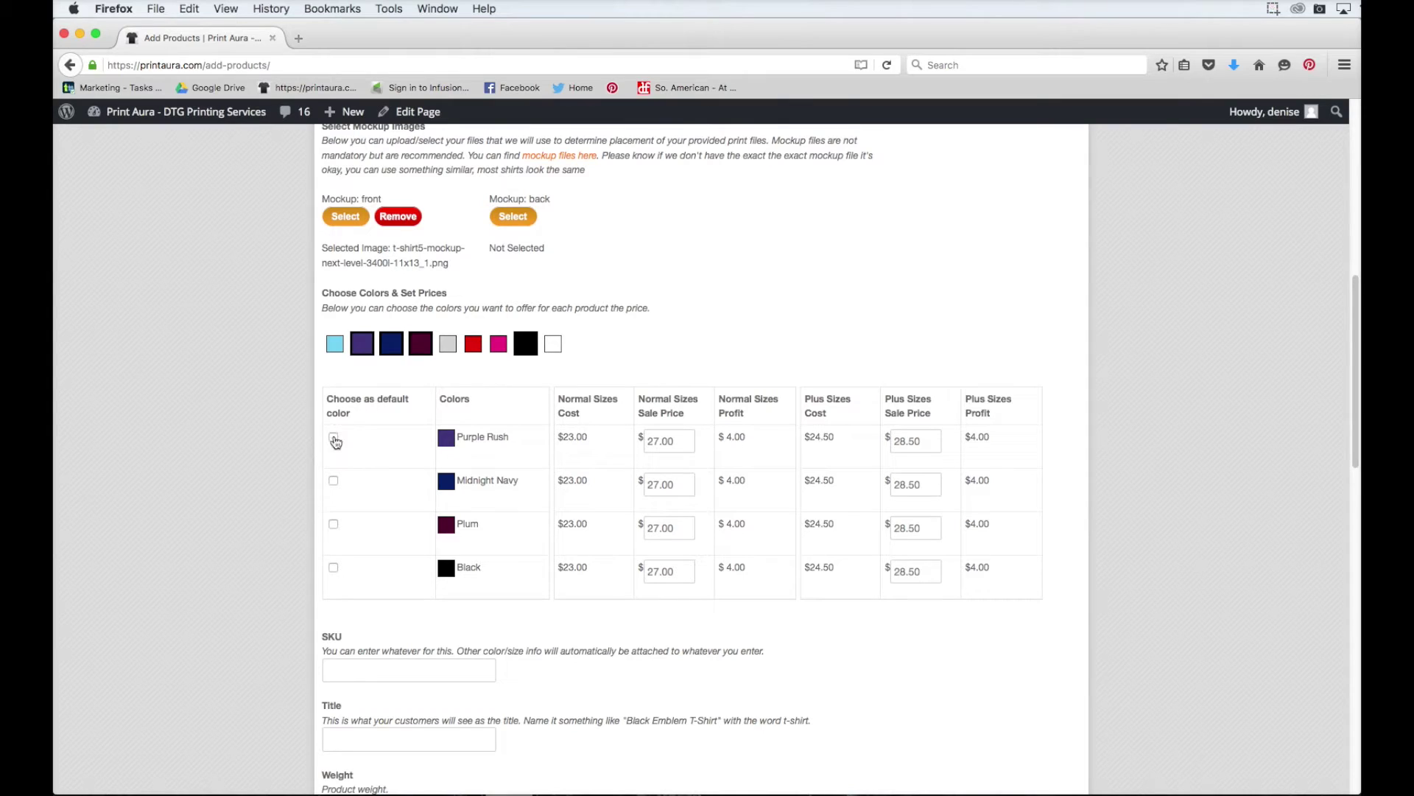
{"action": "left_click", "coordinate": [333, 523]}
Compare the $23.00 base cost and $4.00 profit against the $27.00 Purple Rush price.
{"action": "left_click_drag", "start_coordinate": [568, 439], "coordinate": [586, 442]}
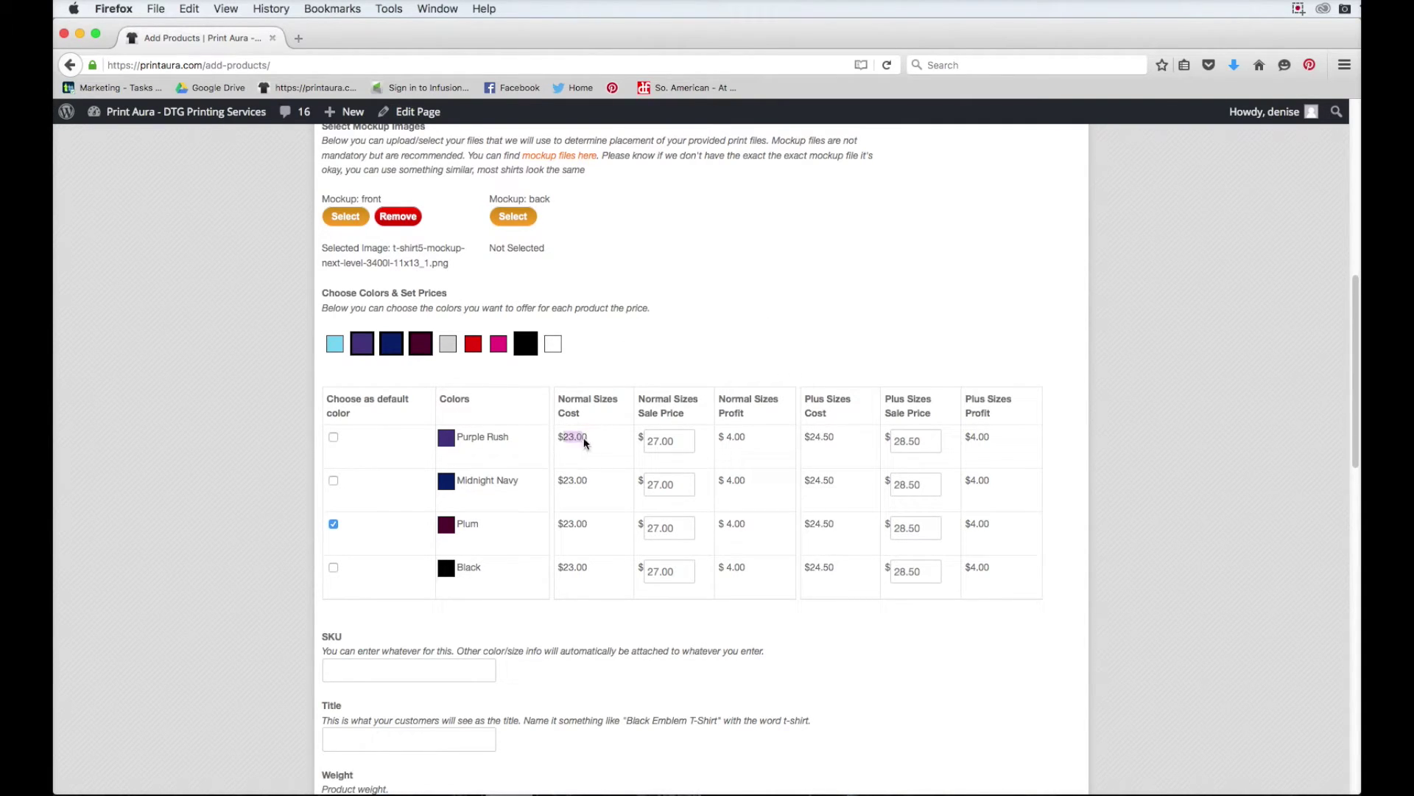
{"action": "left_click", "coordinate": [674, 441]}
{"action": "left_click_drag", "start_coordinate": [657, 441], "coordinate": [641, 440]}
{"action": "left_click_drag", "start_coordinate": [752, 436], "coordinate": [724, 435]}
{"action": "left_click", "coordinate": [753, 435]}
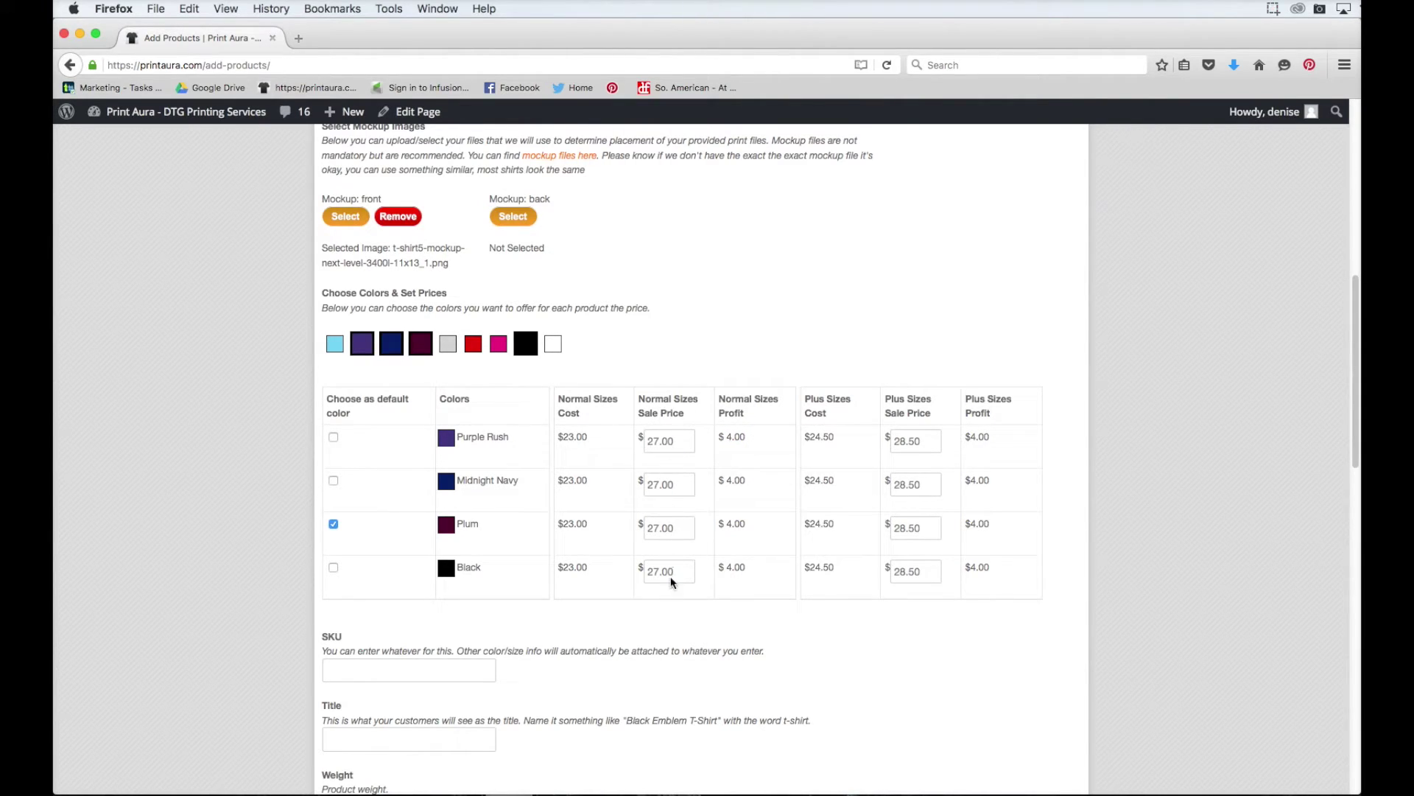
Try a $30.00 Purple Rush sale price ($7.00 profit), then restore it to $27.00.
{"action": "double_click", "coordinate": [663, 441]}
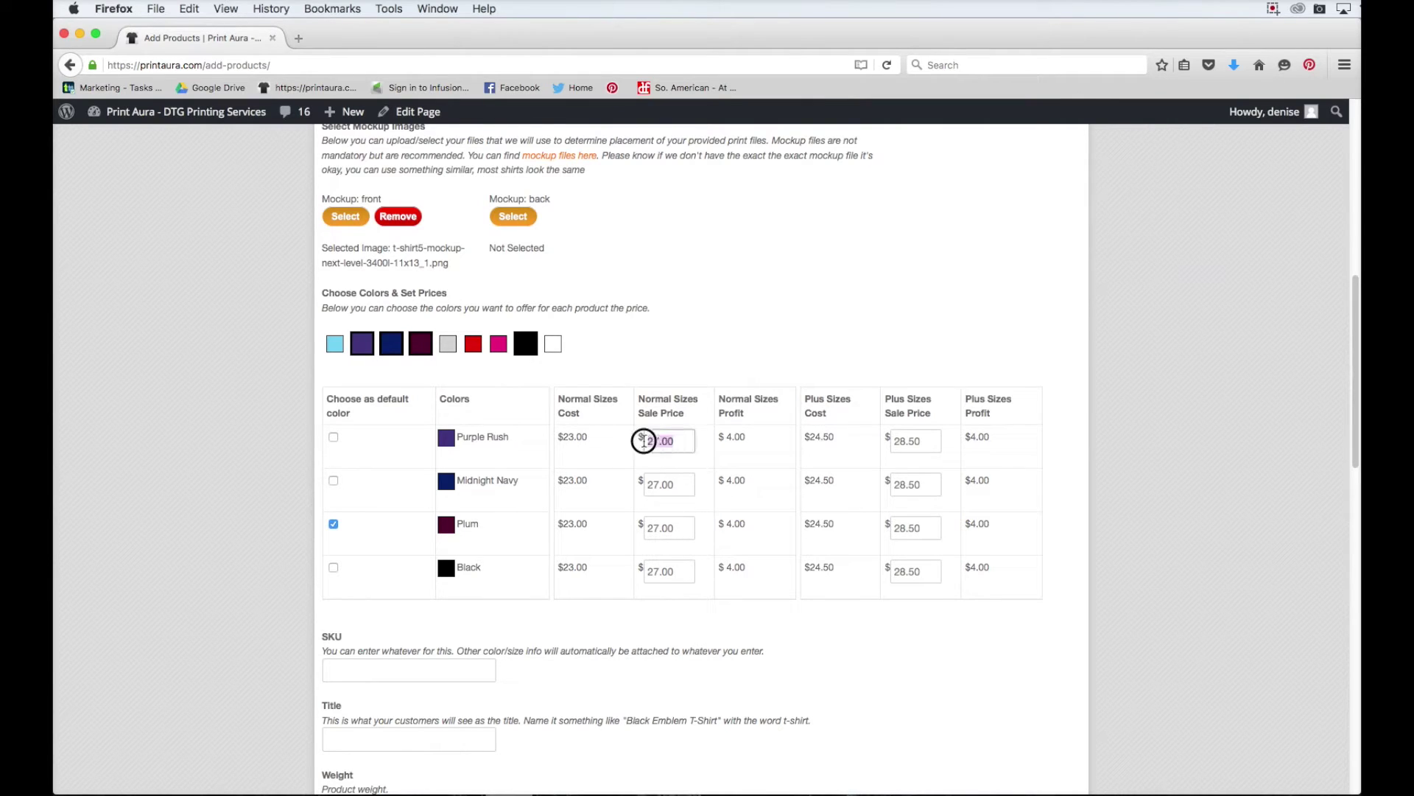
{"action": "left_click", "coordinate": [683, 441]}
{"action": "key", "text": "BackSpace"}
{"action": "key", "text": "BackSpace"}
{"action": "key", "text": "BackSpace"}
{"action": "type", "text": "30.00"}
{"action": "left_click", "coordinate": [738, 436]}
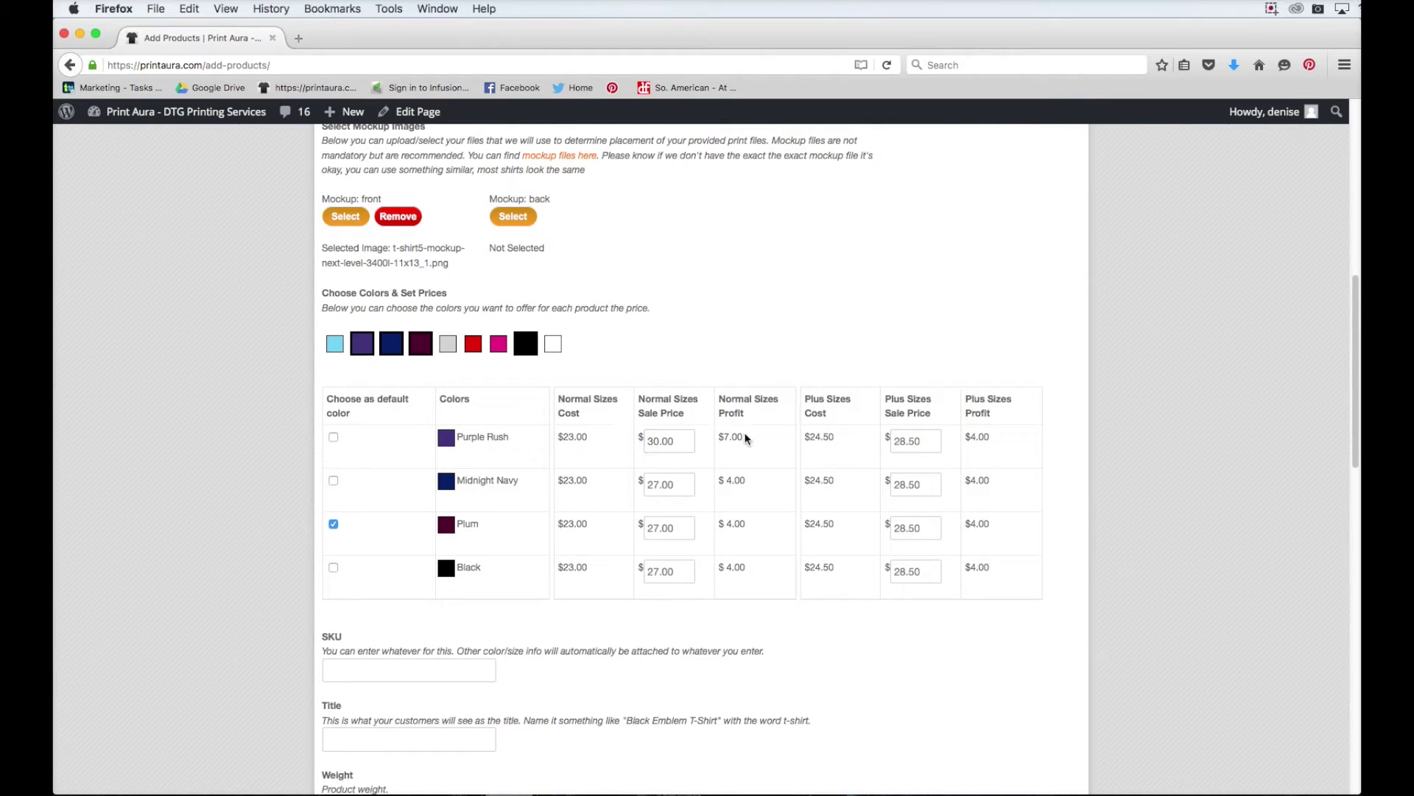
{"action": "left_click_drag", "start_coordinate": [738, 436], "coordinate": [720, 434]}
{"action": "left_click_drag", "start_coordinate": [679, 440], "coordinate": [623, 440]}
{"action": "type", "text": "27.00"}
Enter SKU 'Journey Shirt' and title 'Women's Journey T-shirt'.
{"action": "scroll", "coordinate": [660, 532], "scroll_direction": "down", "scroll_amount": 5}
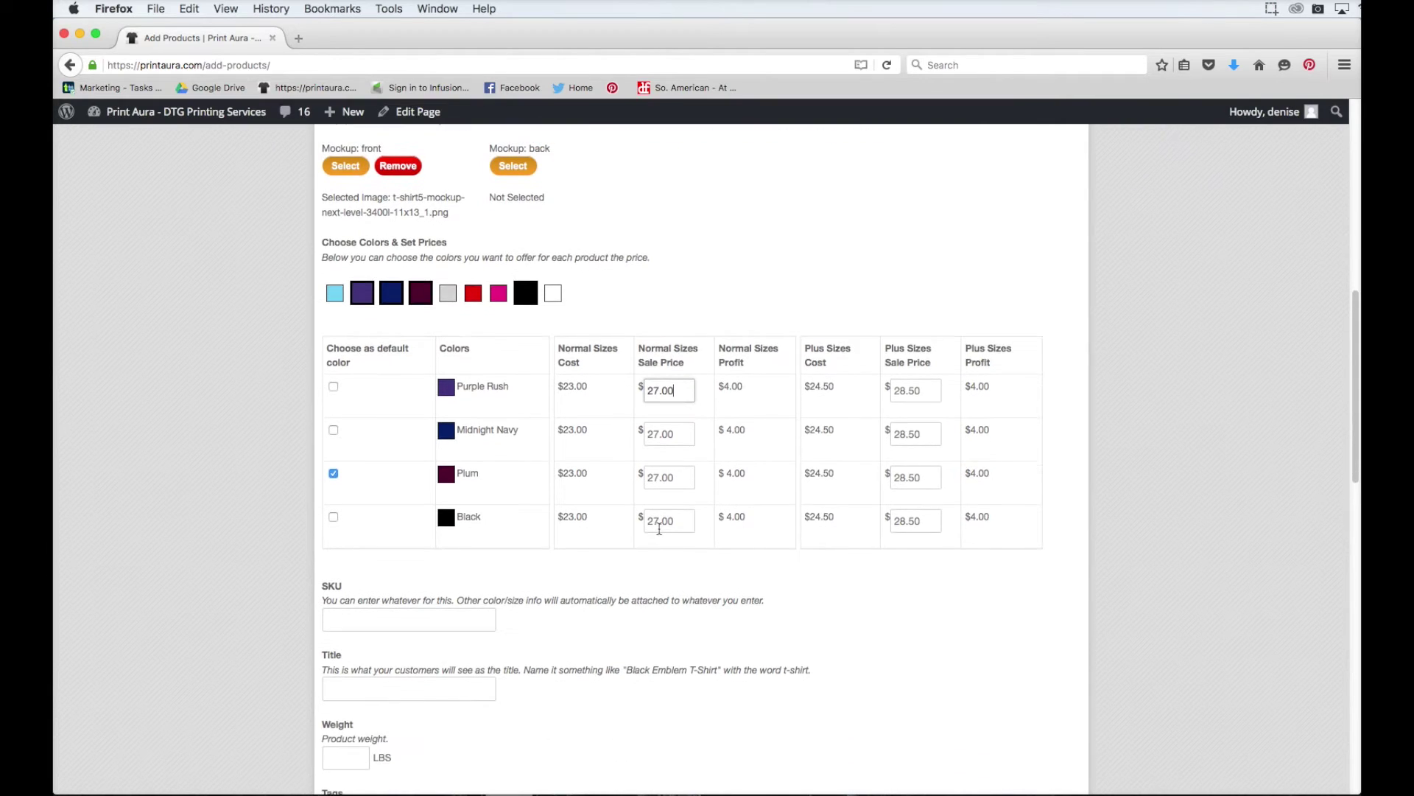
{"action": "scroll", "coordinate": [700, 318], "scroll_direction": "down", "scroll_amount": 1}
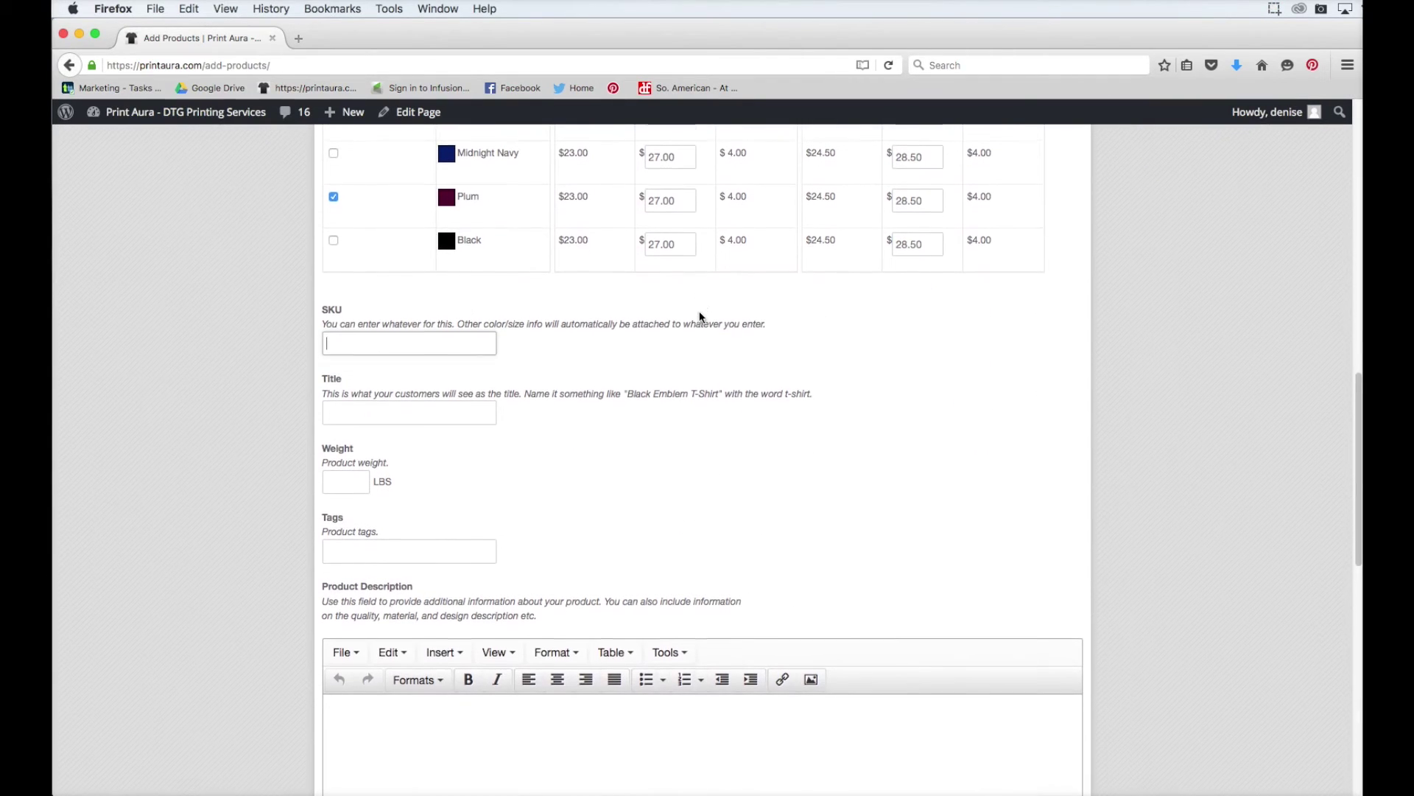
{"action": "left_click", "coordinate": [342, 304]}
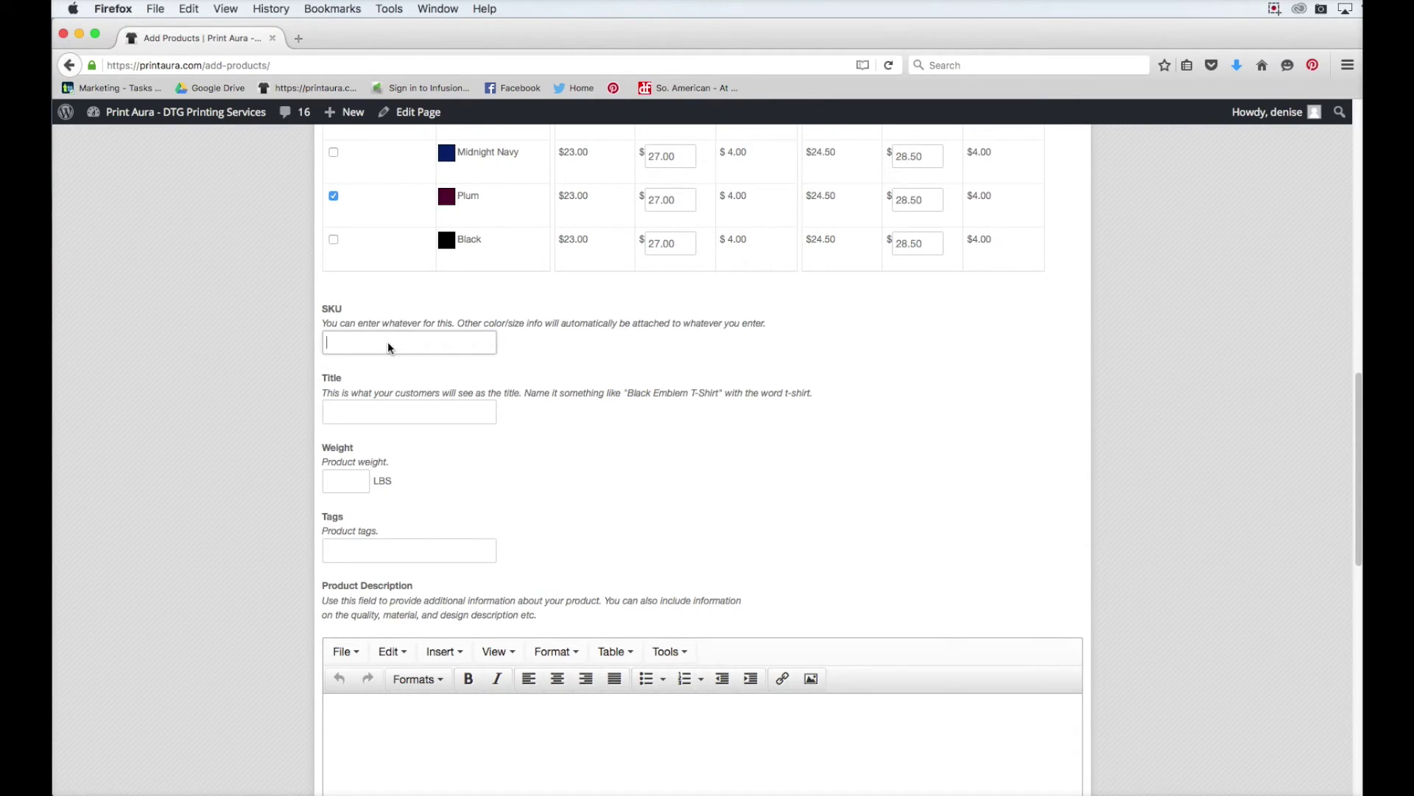
{"action": "type", "text": "Journey Shirt"}
{"action": "left_click", "coordinate": [344, 409]}
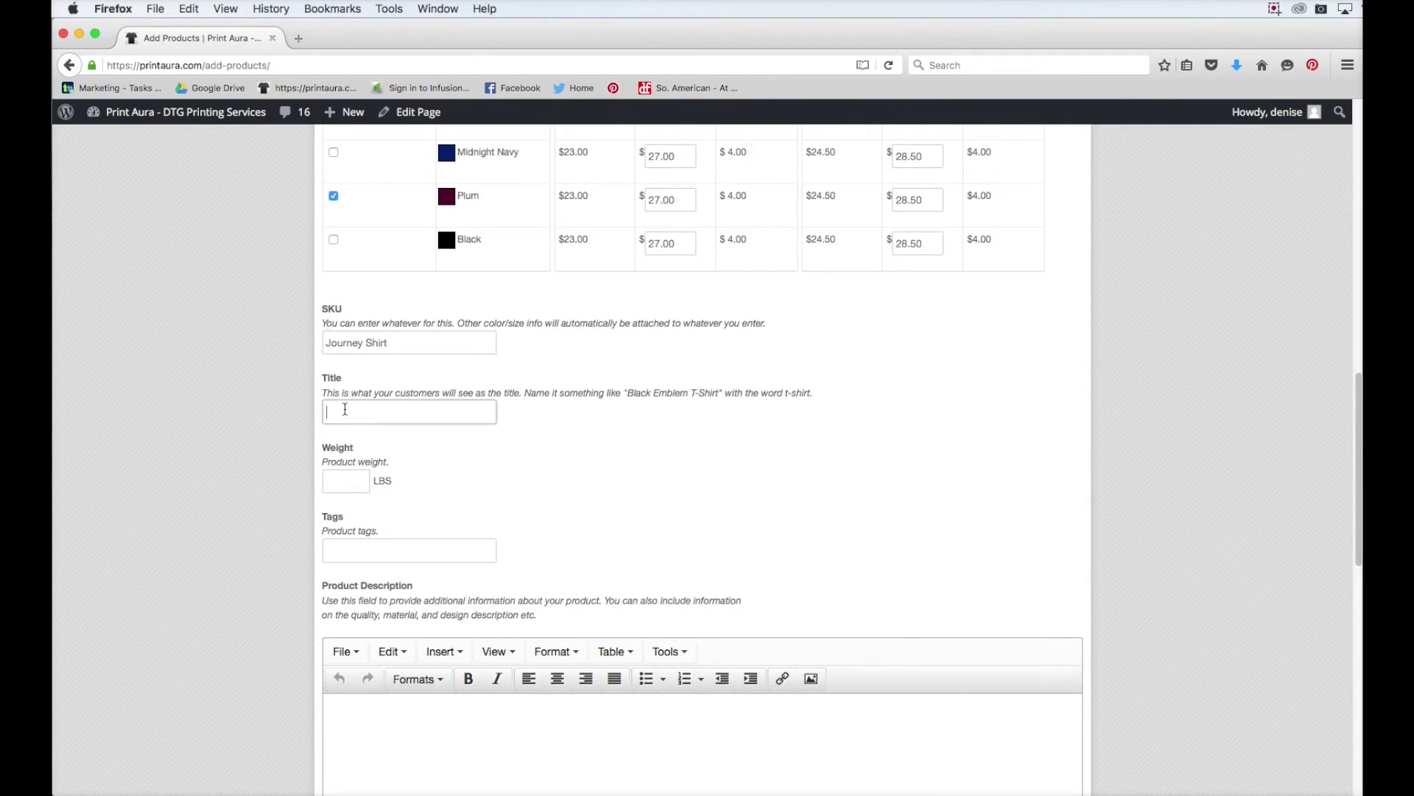
{"action": "type", "text": "Women's Journey T-shirt"}
Set weight to .5 lbs and tags Adventure, Journey, Nature Quote, Inspirational Quote.
{"action": "key", "text": "Tab"}
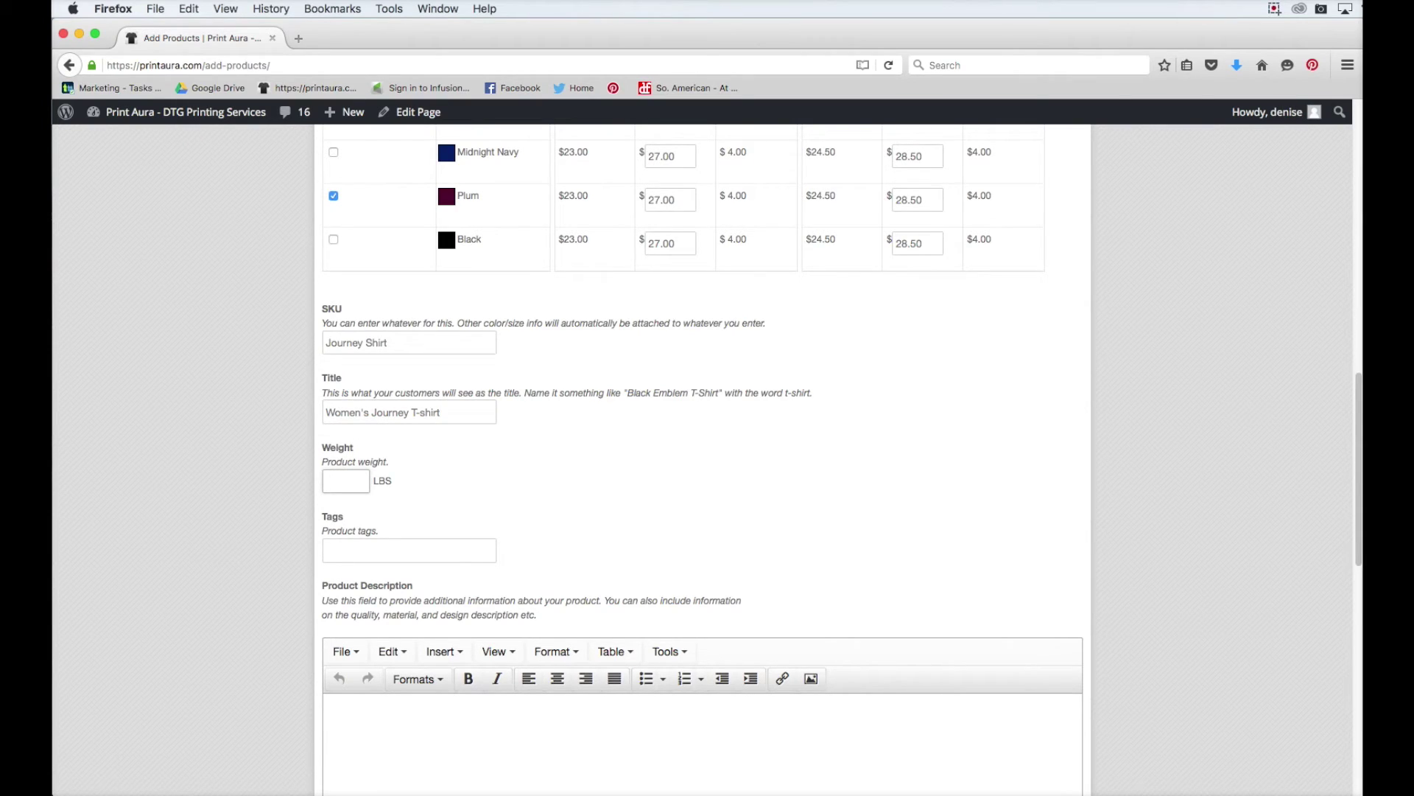
{"action": "type", "text": ".5"}
{"action": "left_click", "coordinate": [457, 492]}
{"action": "scroll", "coordinate": [442, 521], "scroll_direction": "down", "scroll_amount": 3}
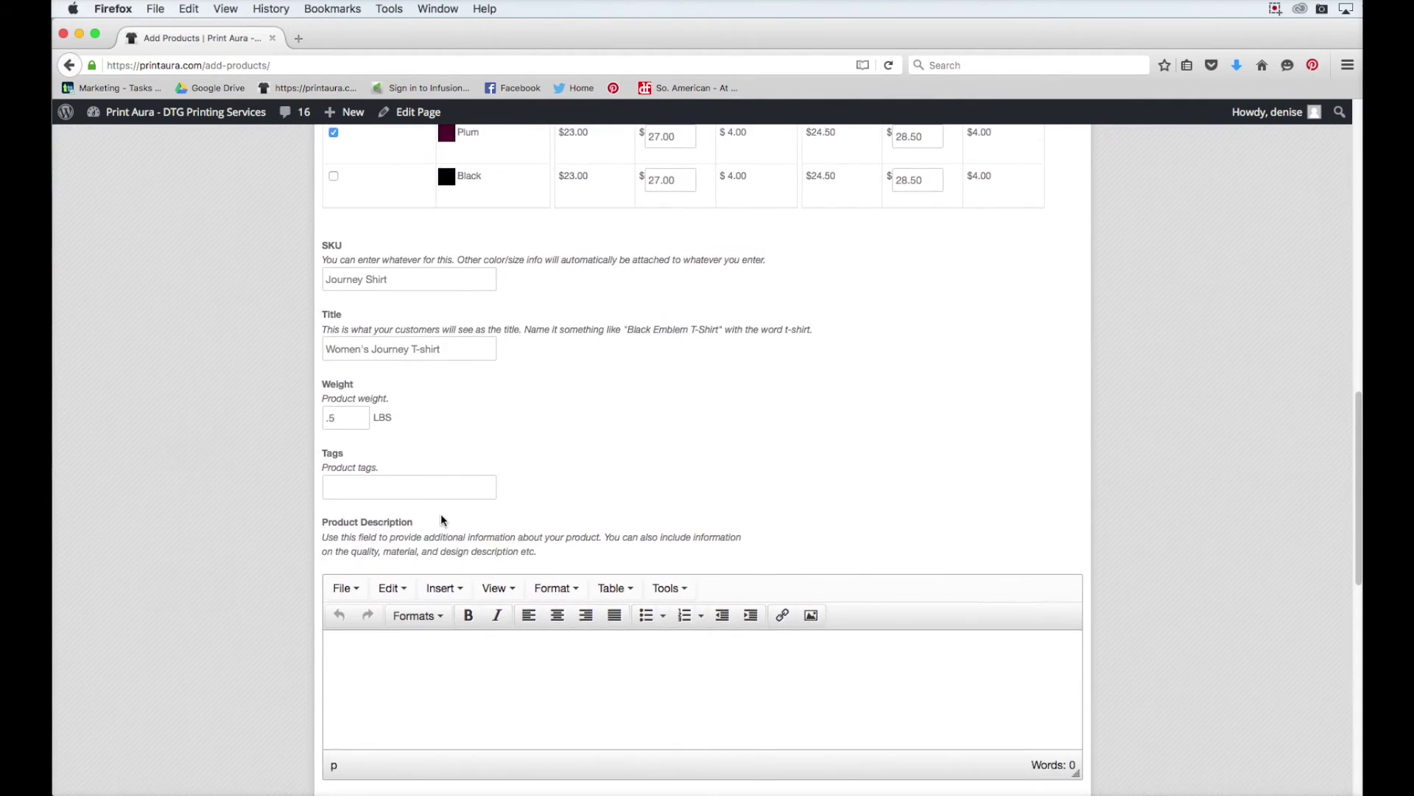
{"action": "key", "text": "Tab"}
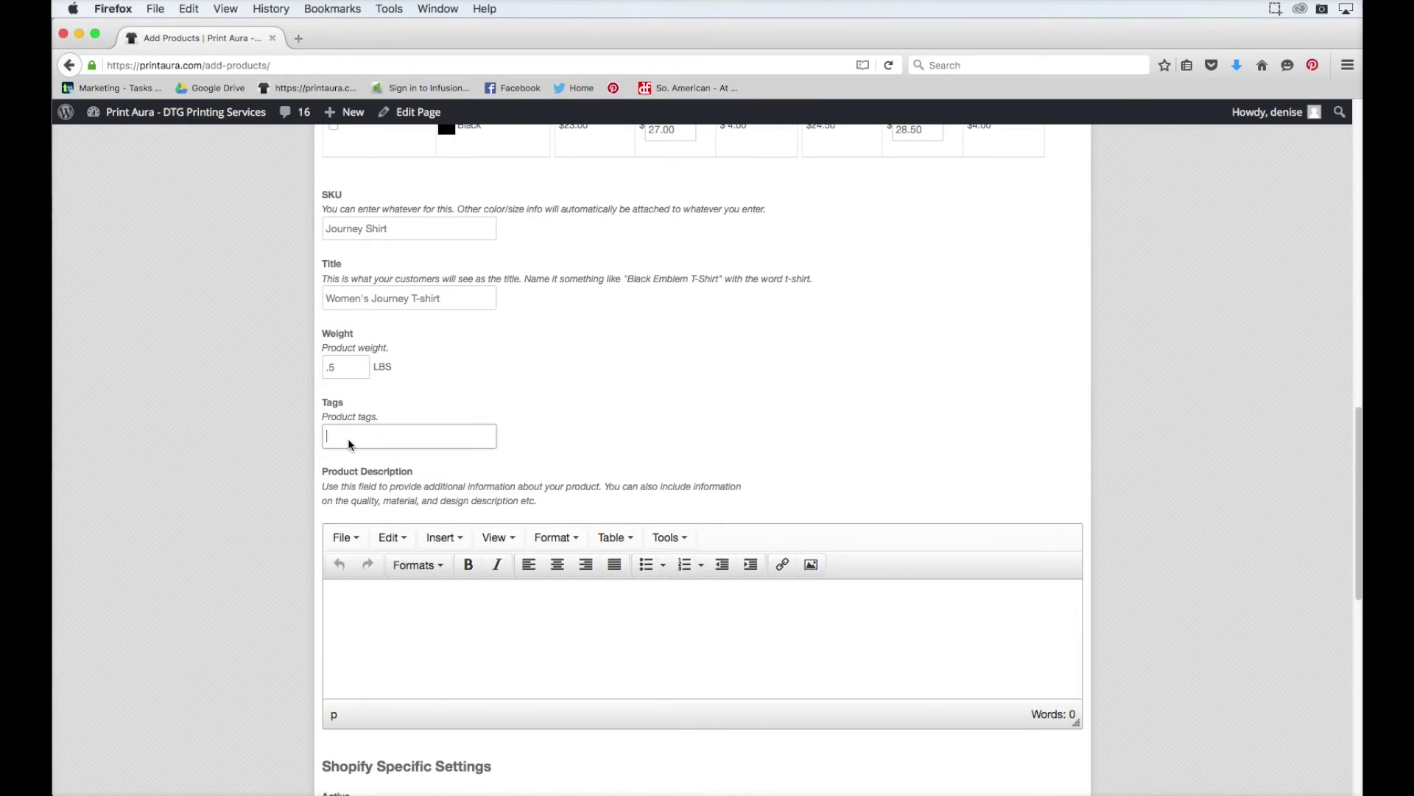
{"action": "type", "text": "Adventure, Journey, Nature Quote, "}
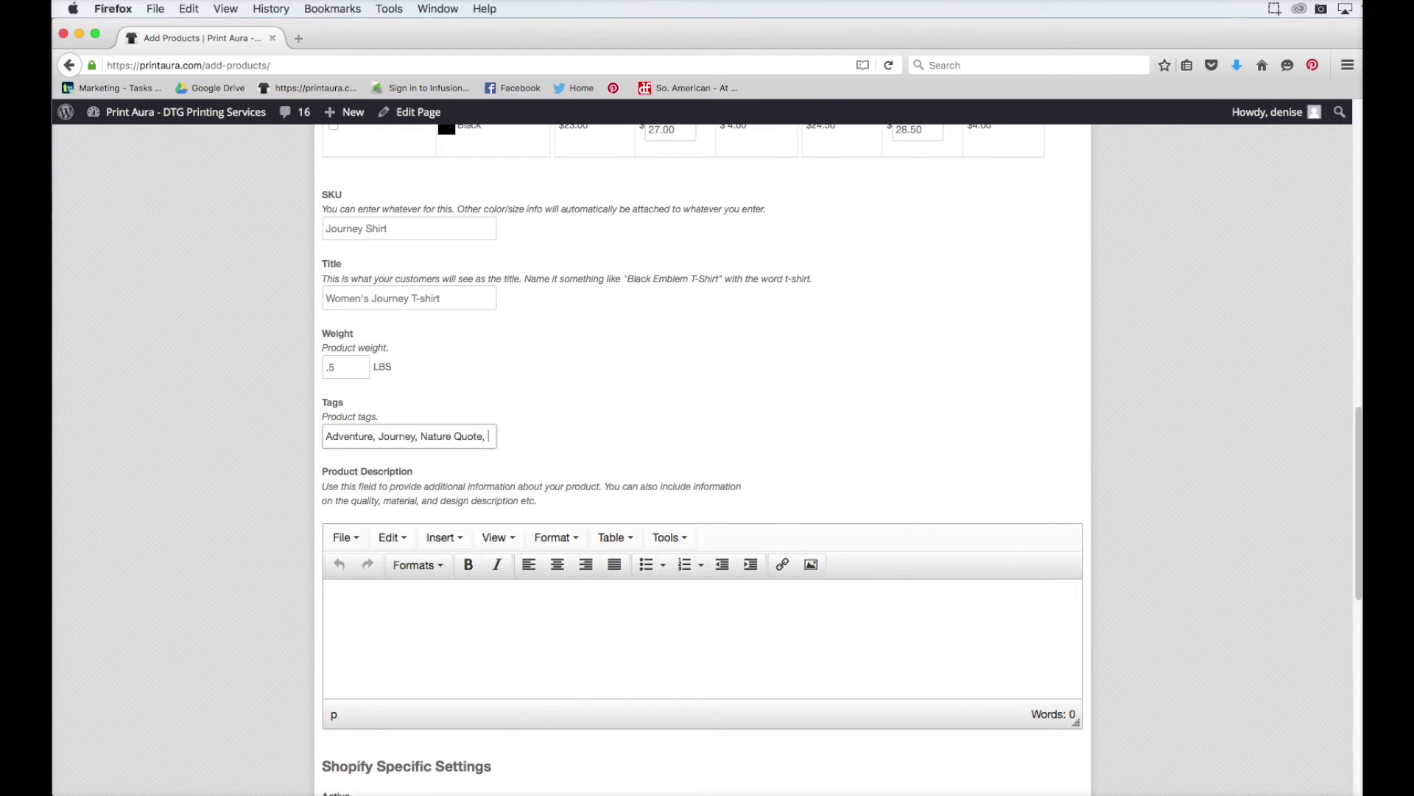
{"action": "type", "text": "Inspirational Qu"}
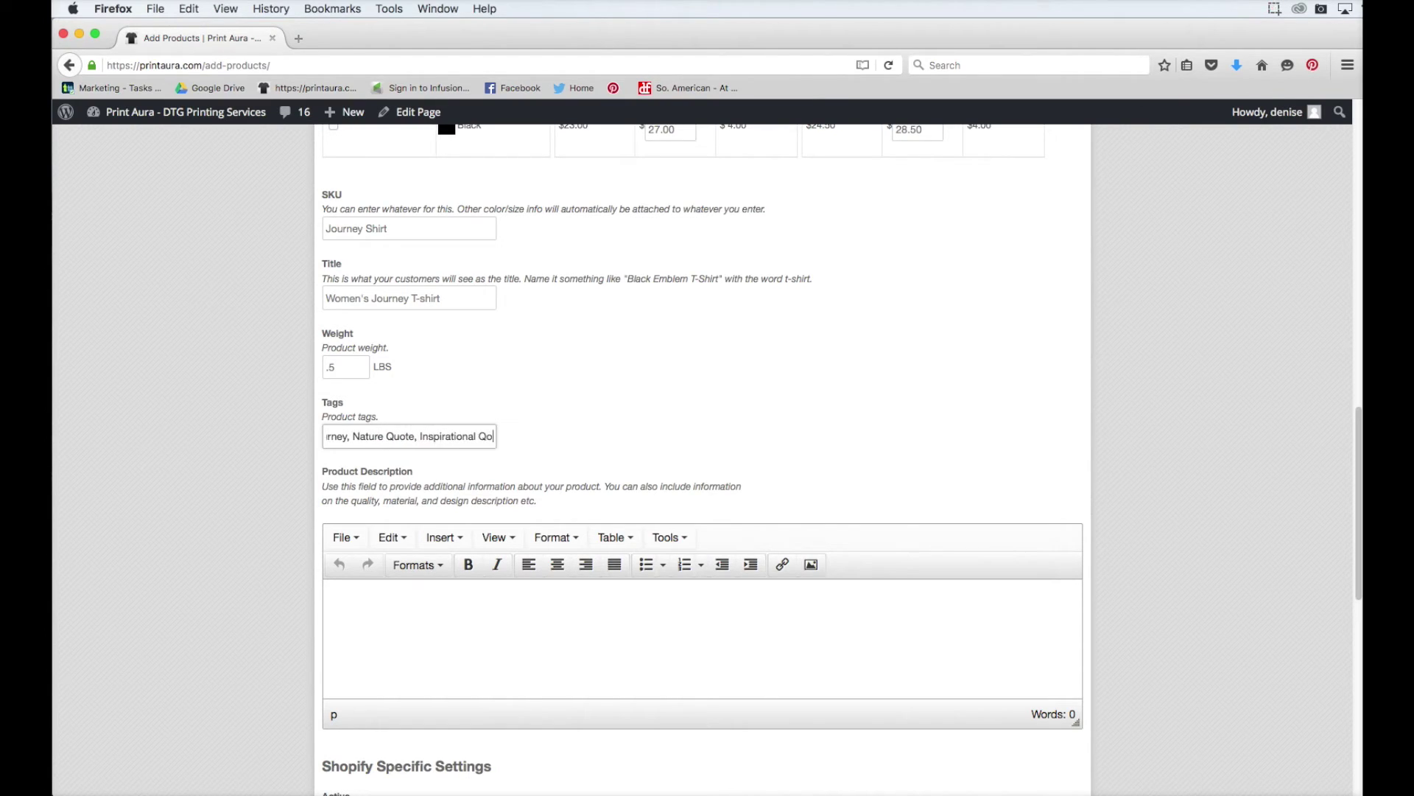
{"action": "type", "text": "ote"}
{"action": "scroll", "coordinate": [396, 523], "scroll_direction": "down", "scroll_amount": 5}
{"action": "left_click", "coordinate": [380, 446]}
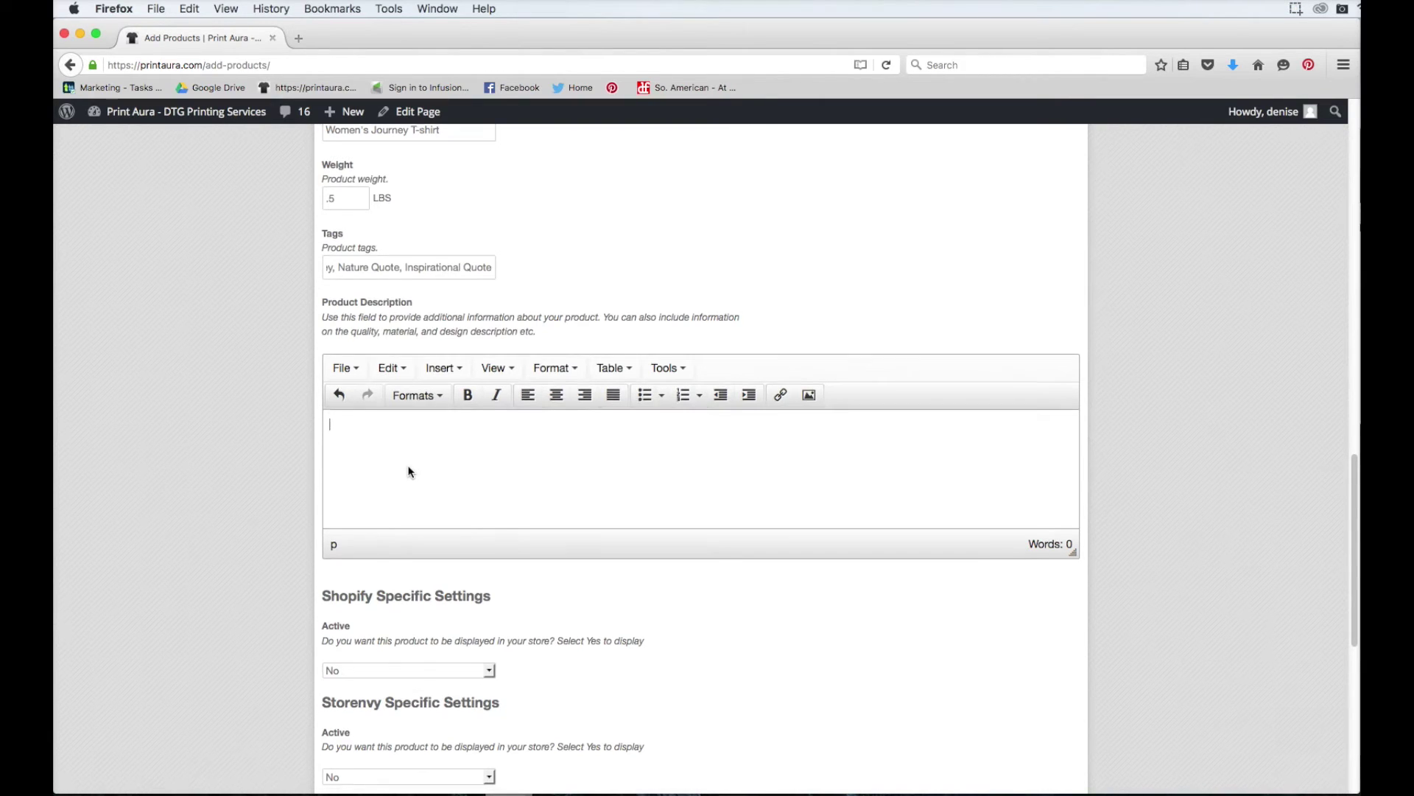
{"action": "scroll", "coordinate": [409, 469], "scroll_direction": "down", "scroll_amount": 5}
{"action": "scroll", "coordinate": [404, 466], "scroll_direction": "down", "scroll_amount": 1}
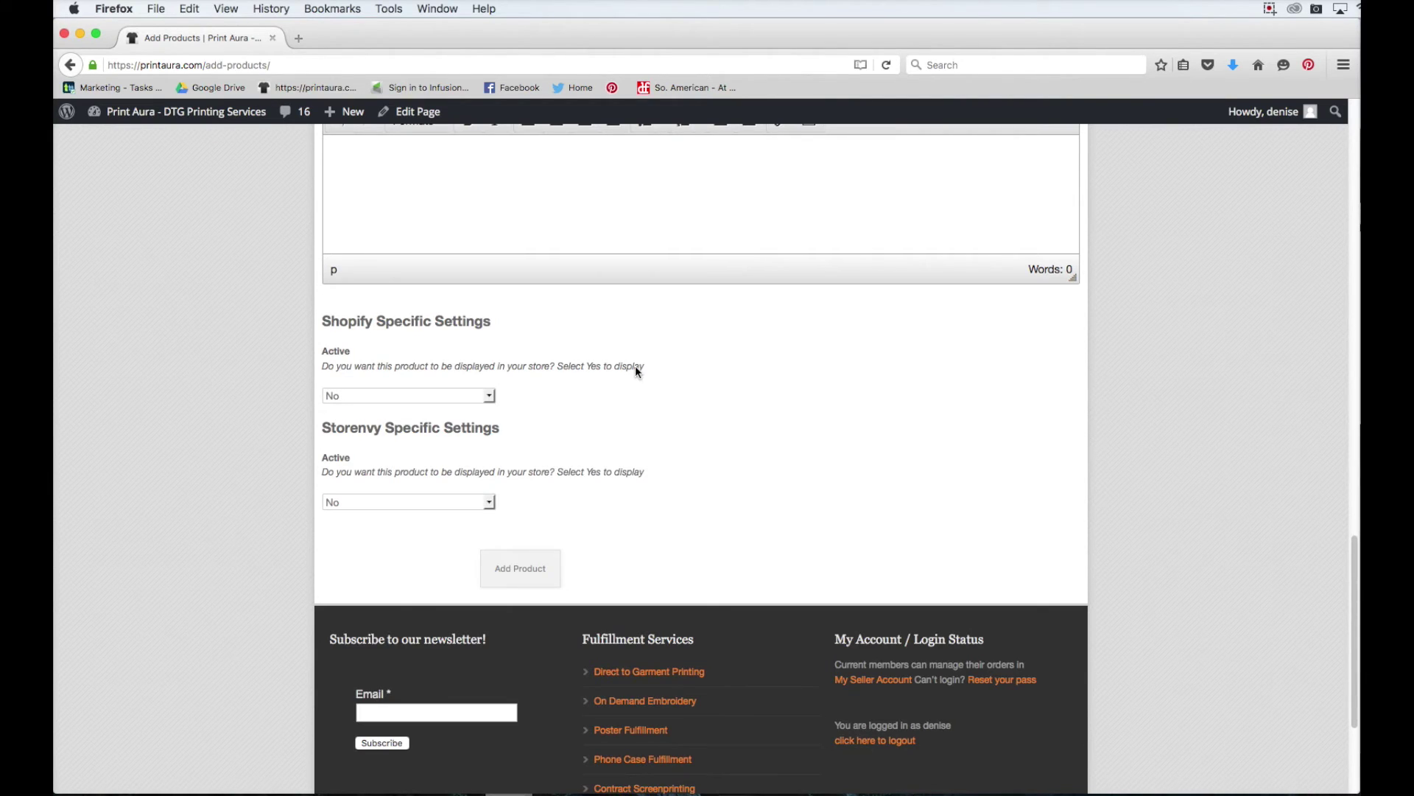
Make the product active on Shopify and keep it as a new product.
{"action": "left_click", "coordinate": [490, 396]}
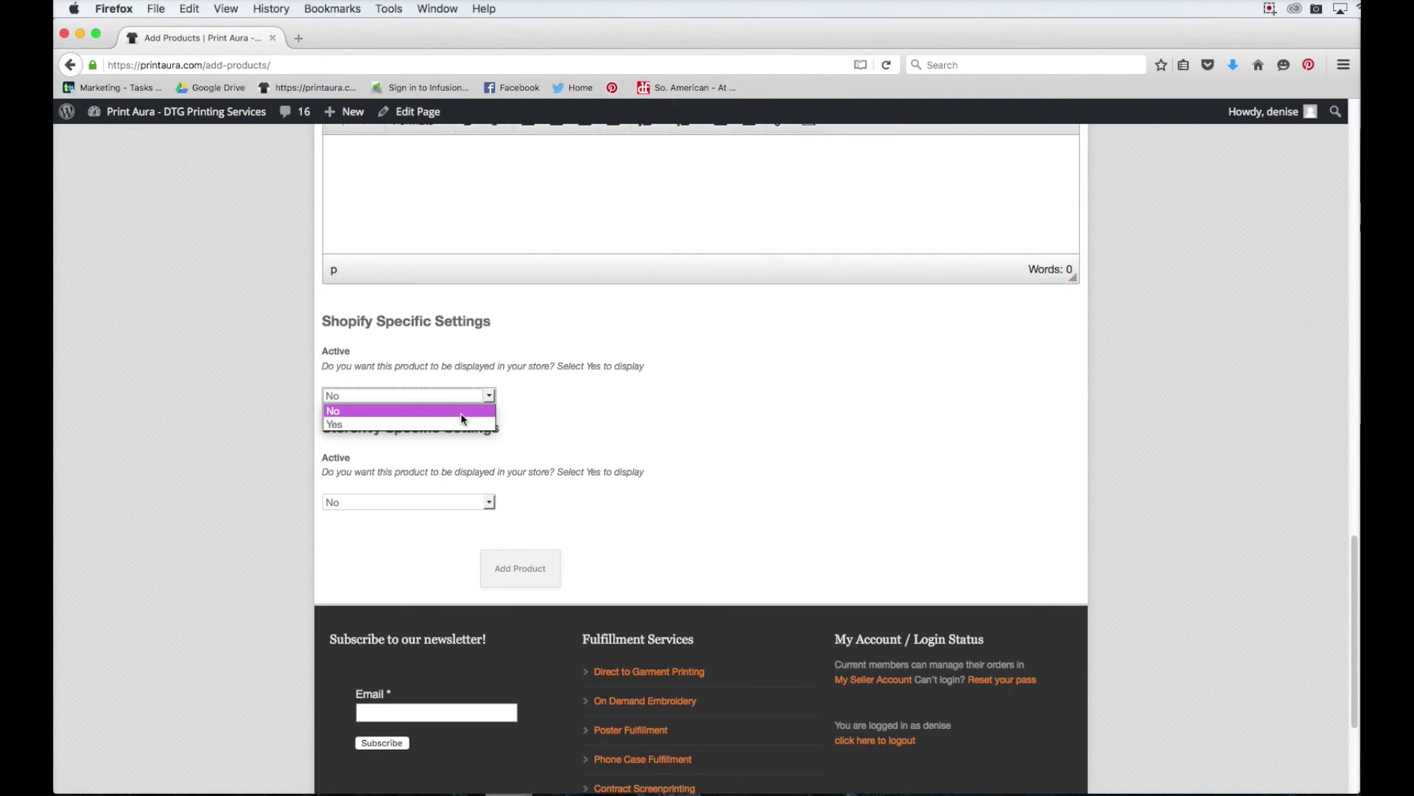
{"action": "left_click", "coordinate": [461, 421]}
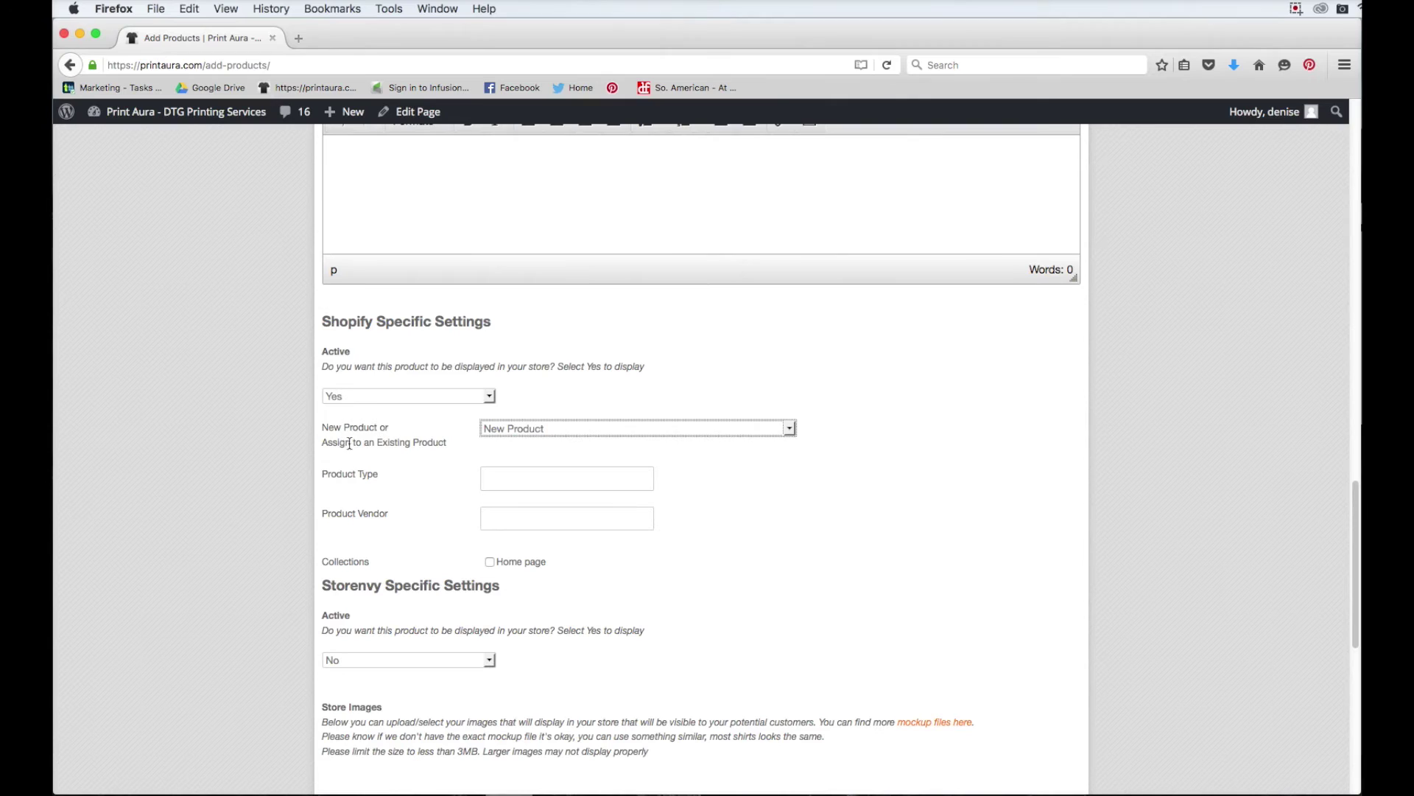
{"action": "left_click", "coordinate": [524, 428]}
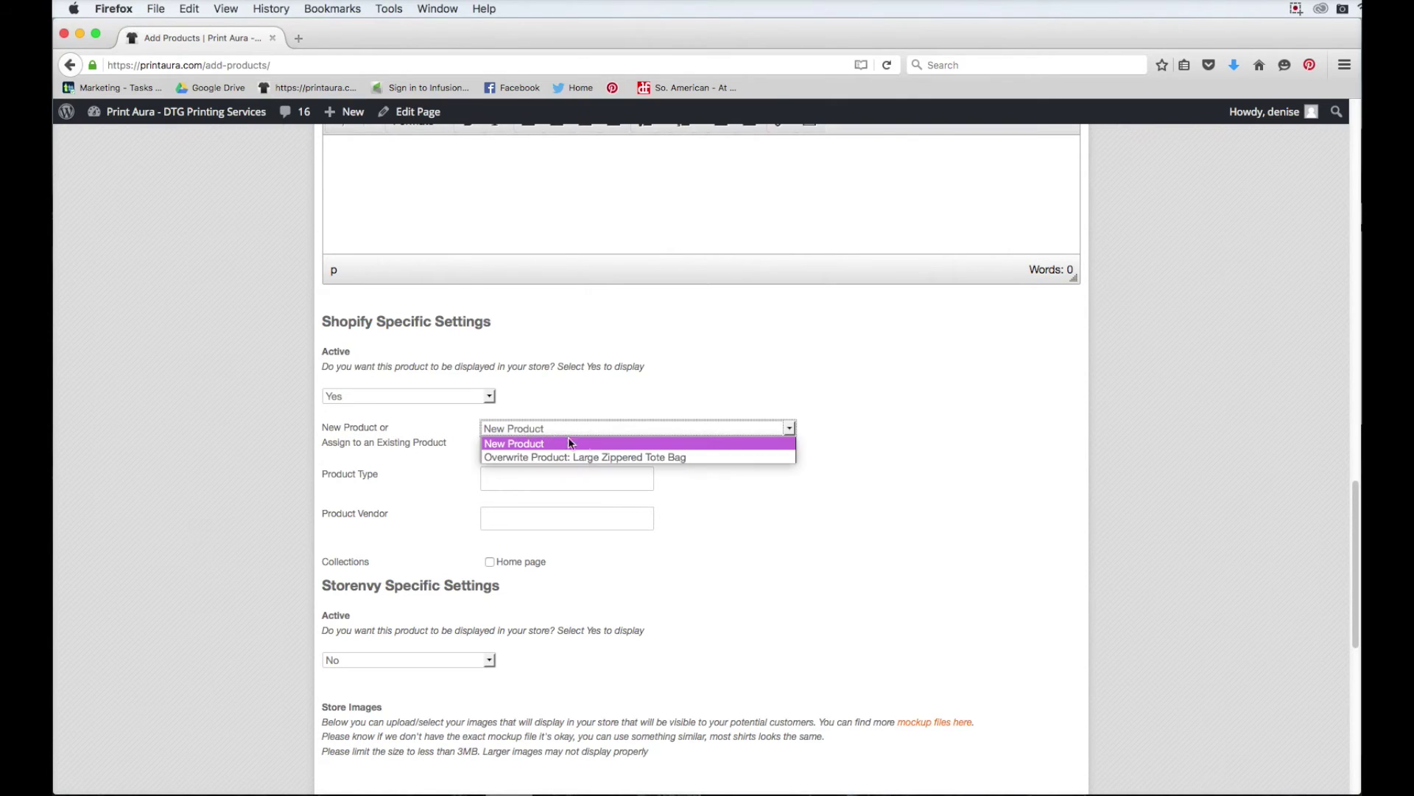
{"action": "left_click", "coordinate": [514, 444]}
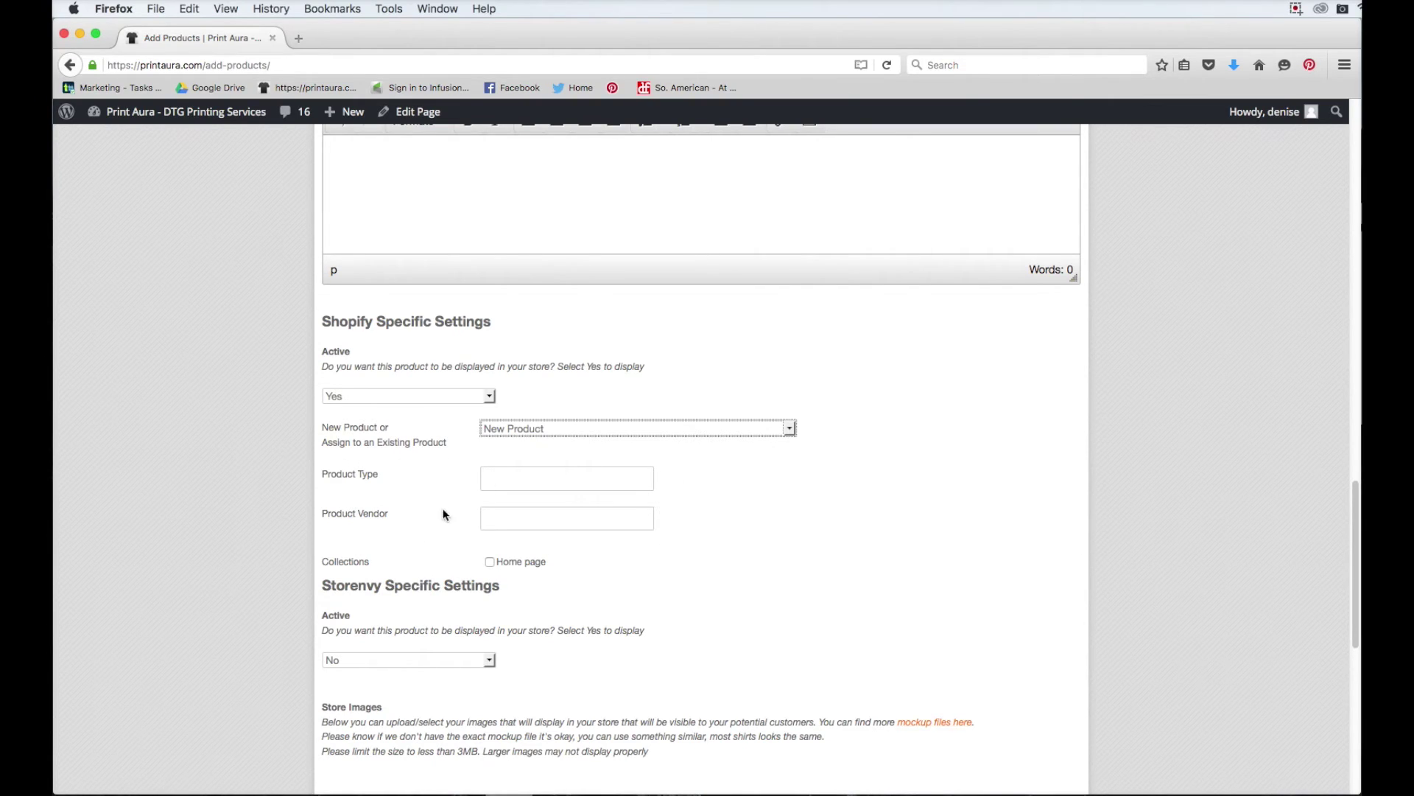
Set product type T-shirt and vendor Print Aura, and add it to the Home page collection.
{"action": "left_click", "coordinate": [545, 481]}
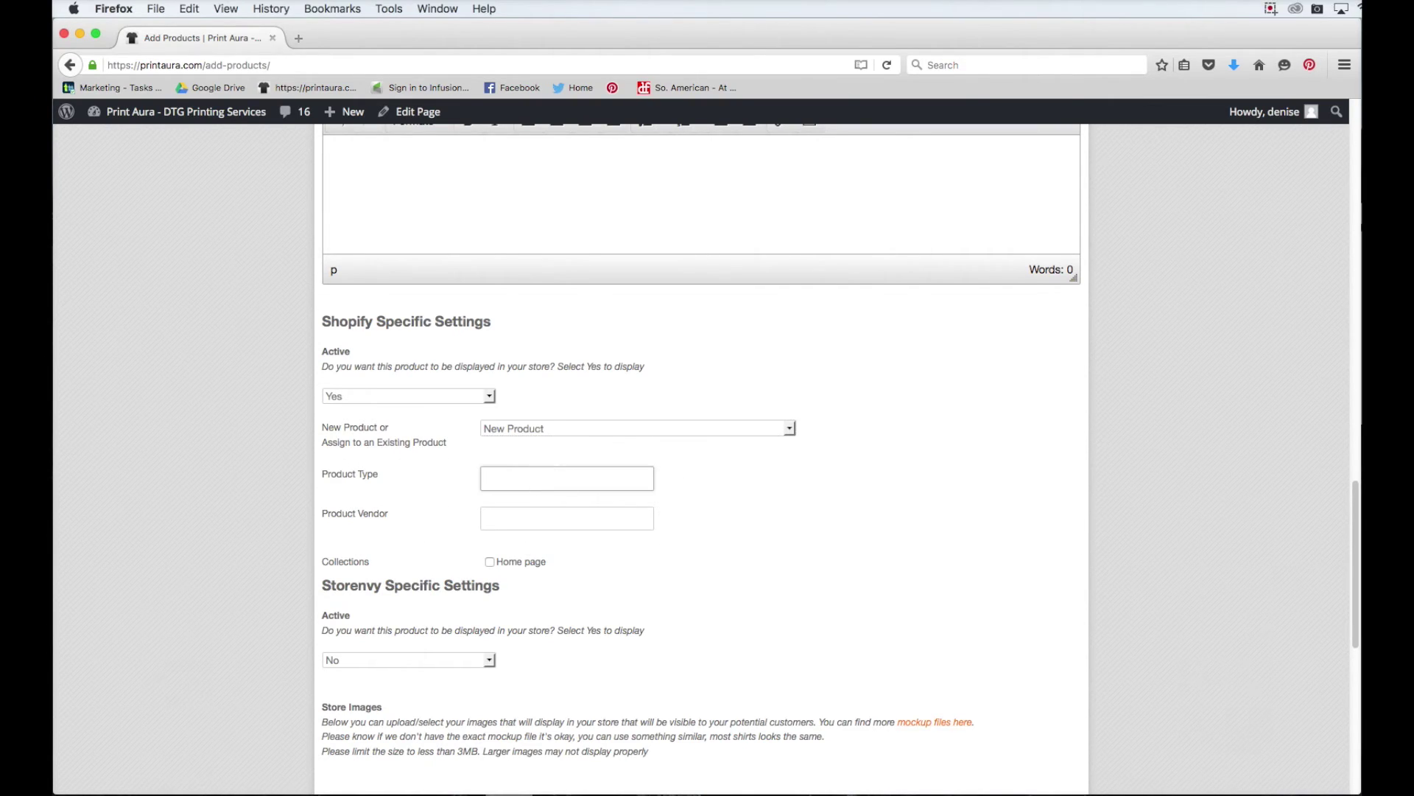
{"action": "type", "text": "T-shirt"}
{"action": "key", "text": "Tab"}
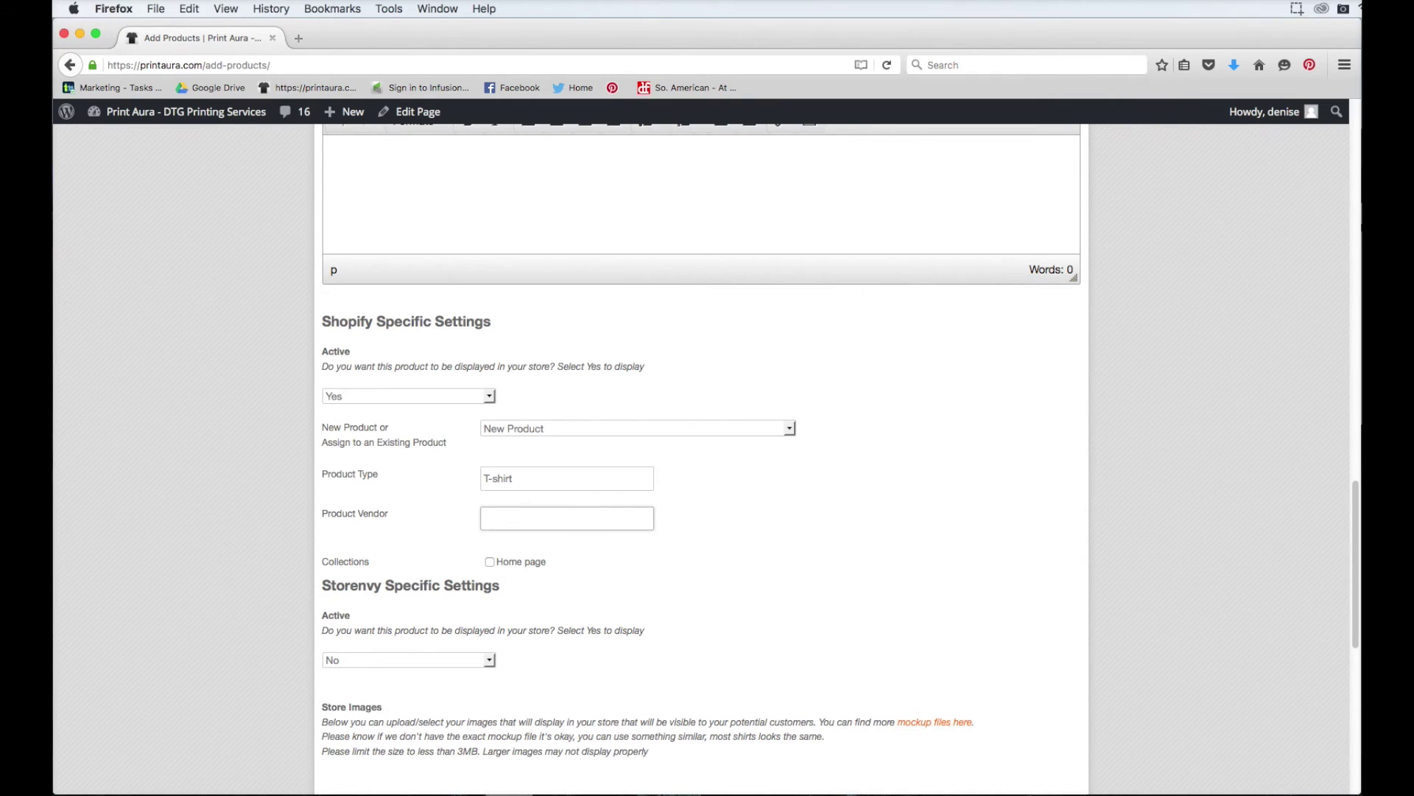
{"action": "type", "text": "Print Aura"}
{"action": "scroll", "coordinate": [521, 519], "scroll_direction": "down", "scroll_amount": 2}
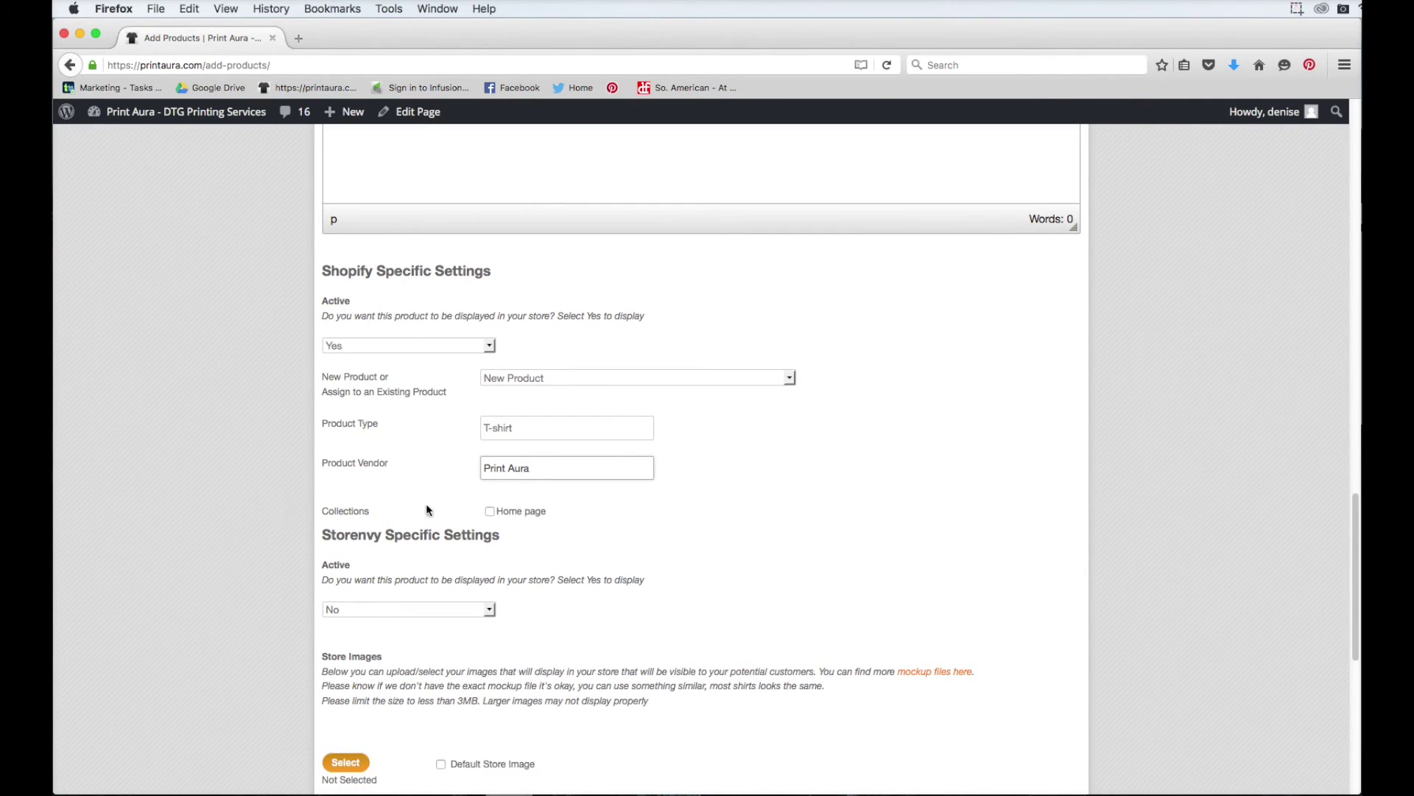
{"action": "left_click", "coordinate": [490, 513]}
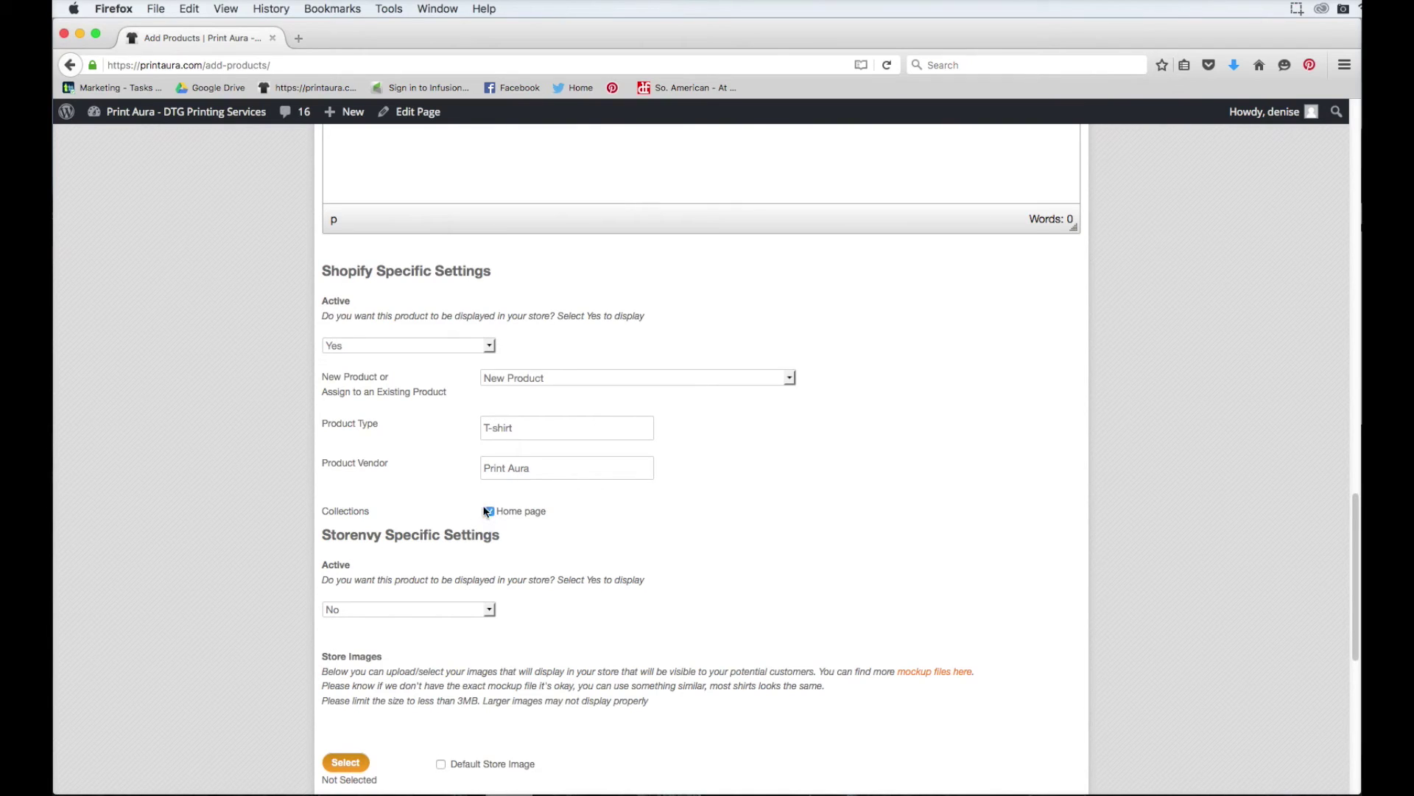
{"action": "key", "text": "Tab"}
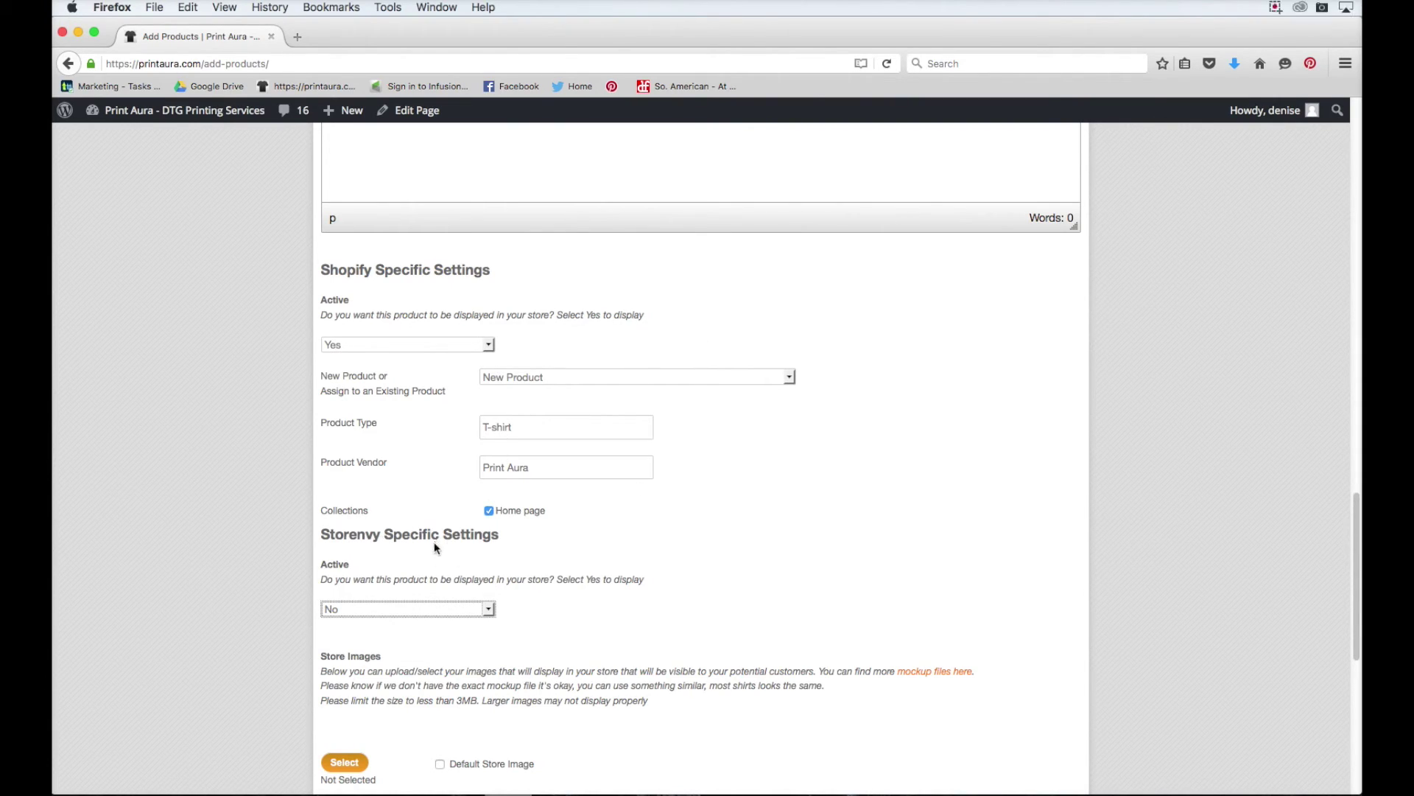
Set Storenvy Active to No, then submit the product with Add Product.
{"action": "left_click", "coordinate": [488, 609]}
{"action": "left_click", "coordinate": [473, 635]}
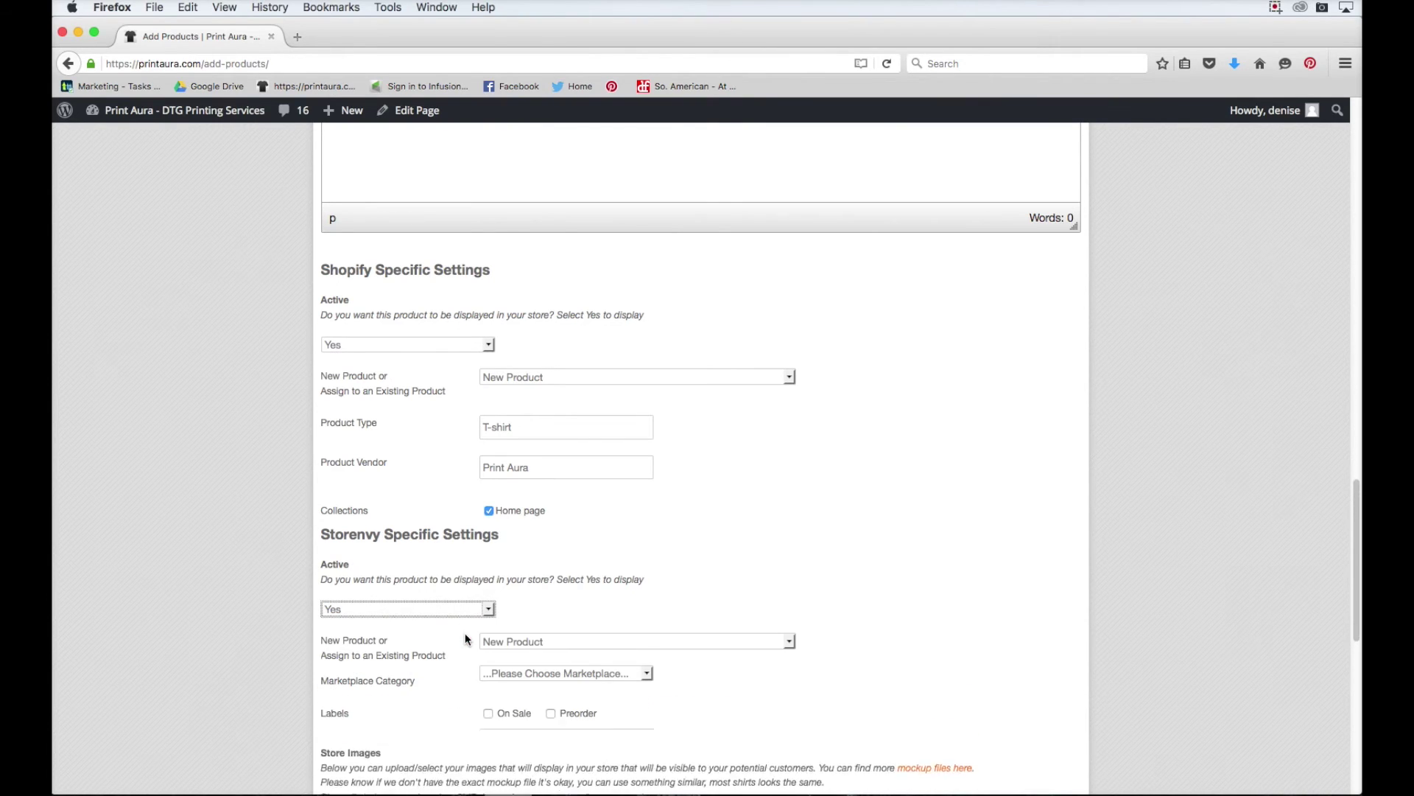
{"action": "scroll", "coordinate": [600, 638], "scroll_direction": "down", "scroll_amount": 1}
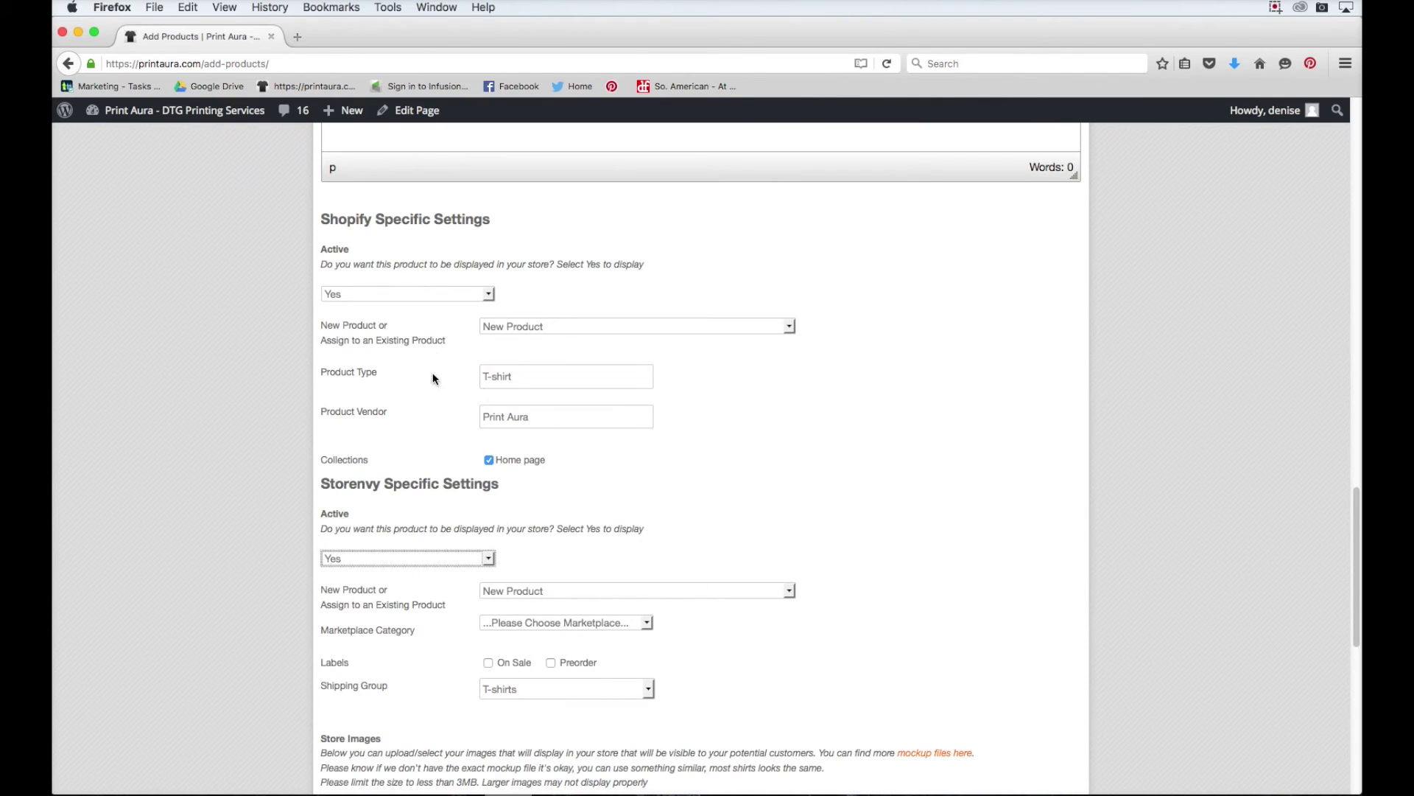
{"action": "left_click", "coordinate": [488, 560]}
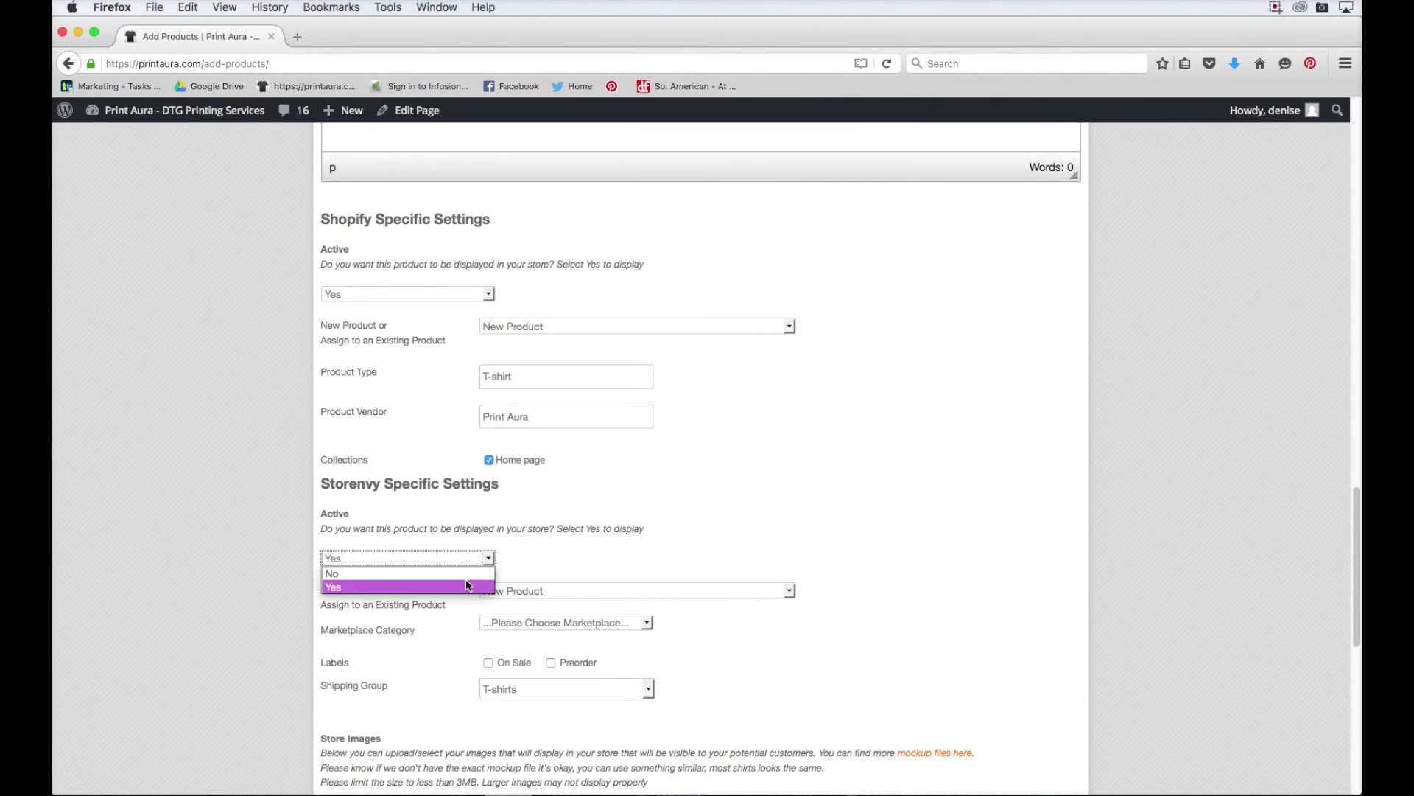
{"action": "left_click", "coordinate": [457, 573]}
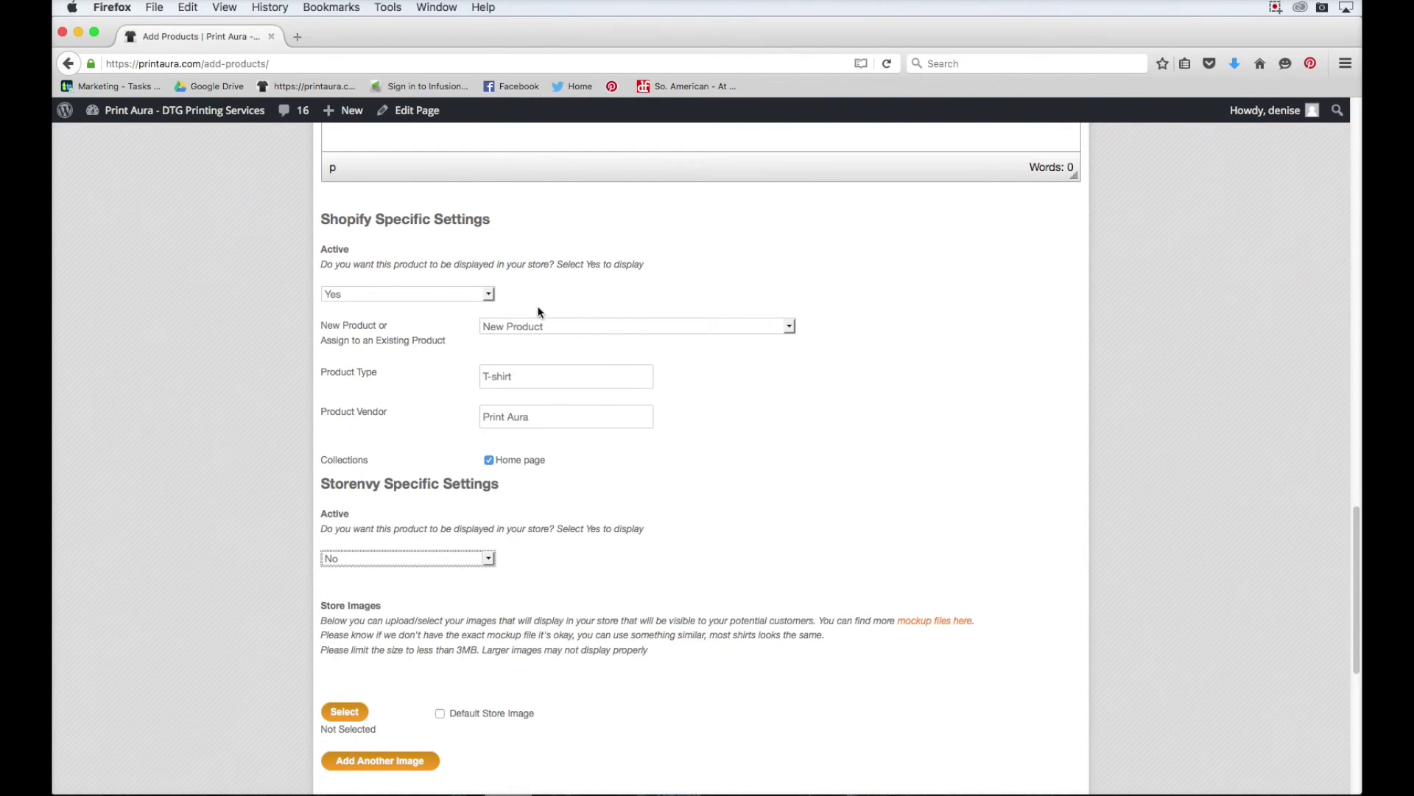
{"action": "scroll", "coordinate": [647, 486], "scroll_direction": "down", "scroll_amount": 5}
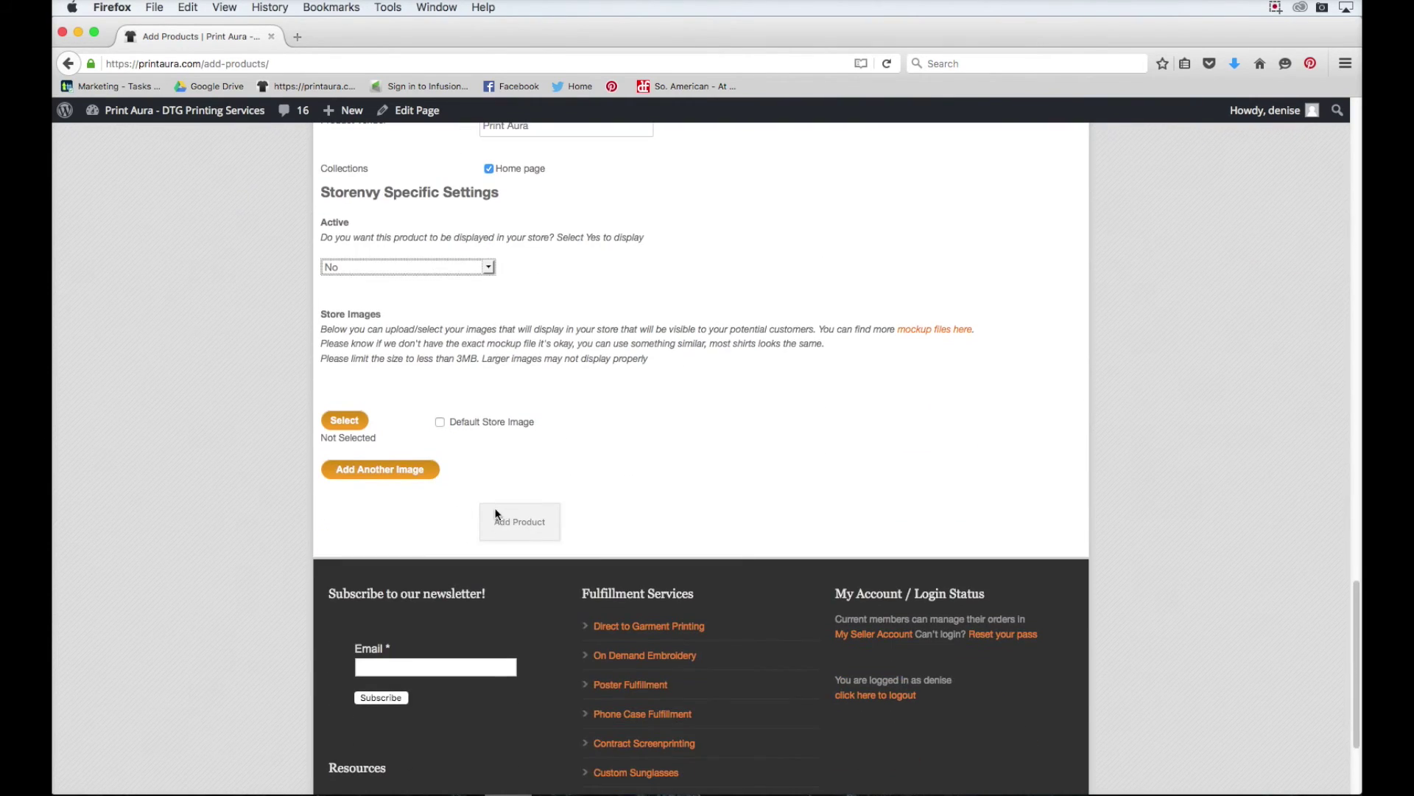
{"action": "scroll", "coordinate": [529, 536], "scroll_direction": "up", "scroll_amount": 1}
{"action": "left_click", "coordinate": [520, 533]}
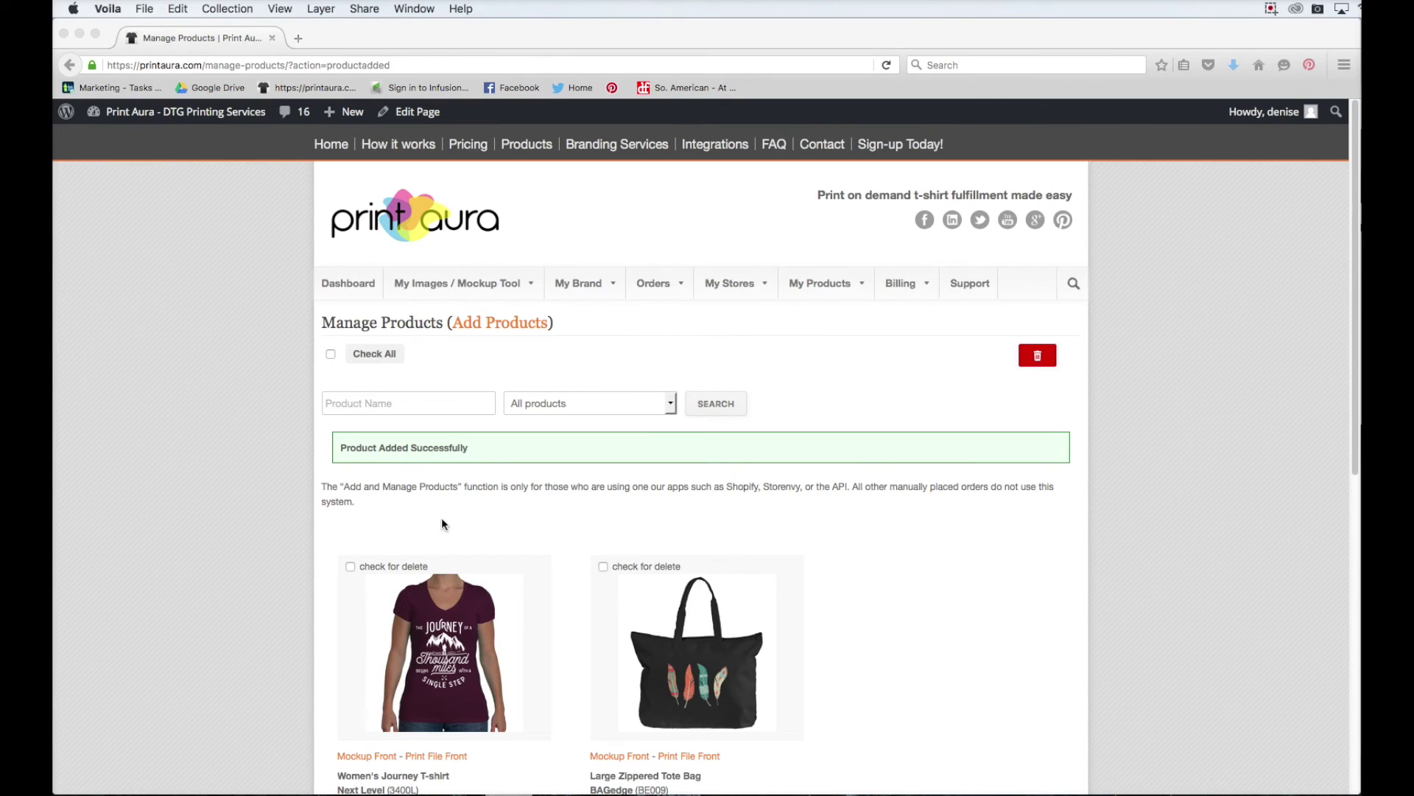
Confirm 'Product Added Successfully', then go to The River Store's Shopify admin.
{"action": "scroll", "coordinate": [445, 530], "scroll_direction": "down", "scroll_amount": 5}
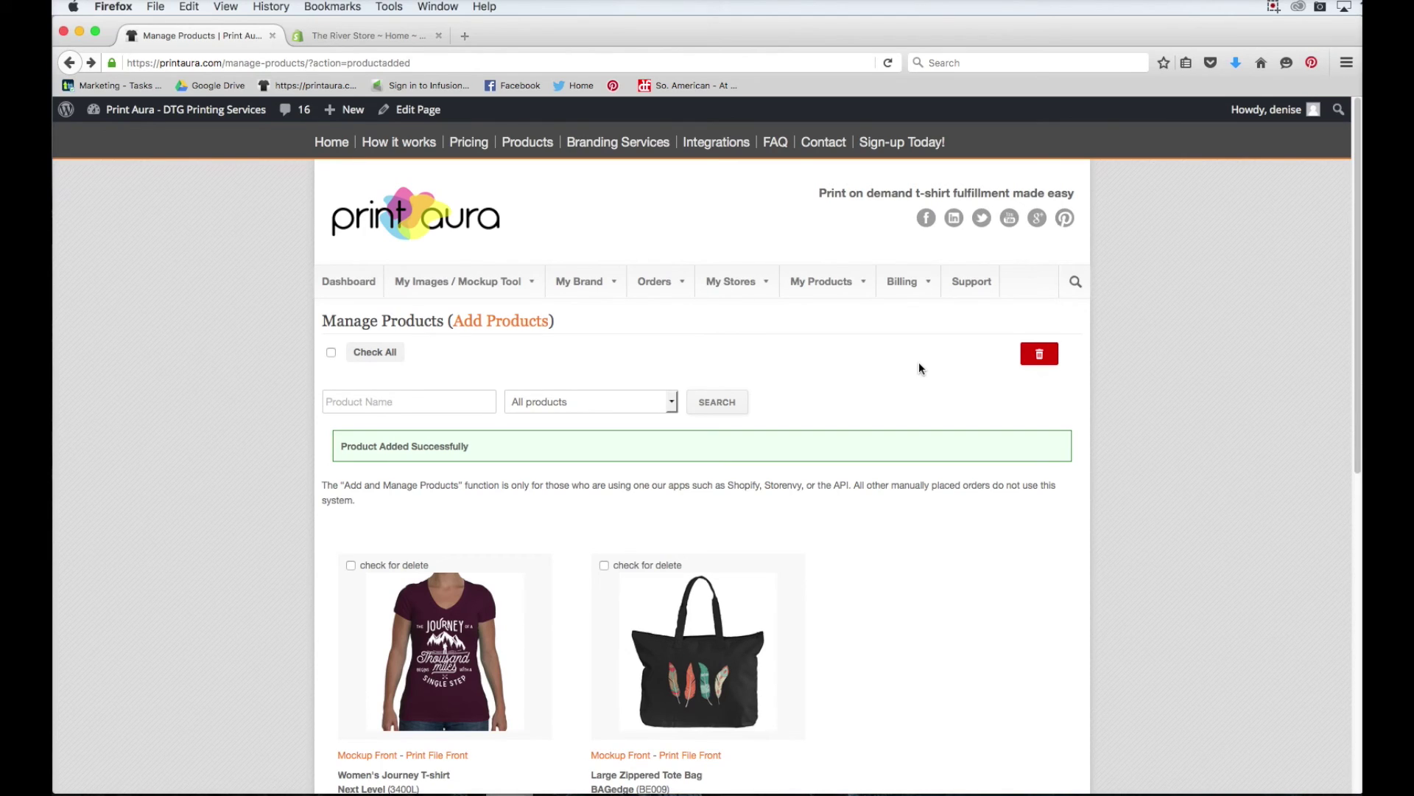
{"action": "left_click", "coordinate": [375, 40]}
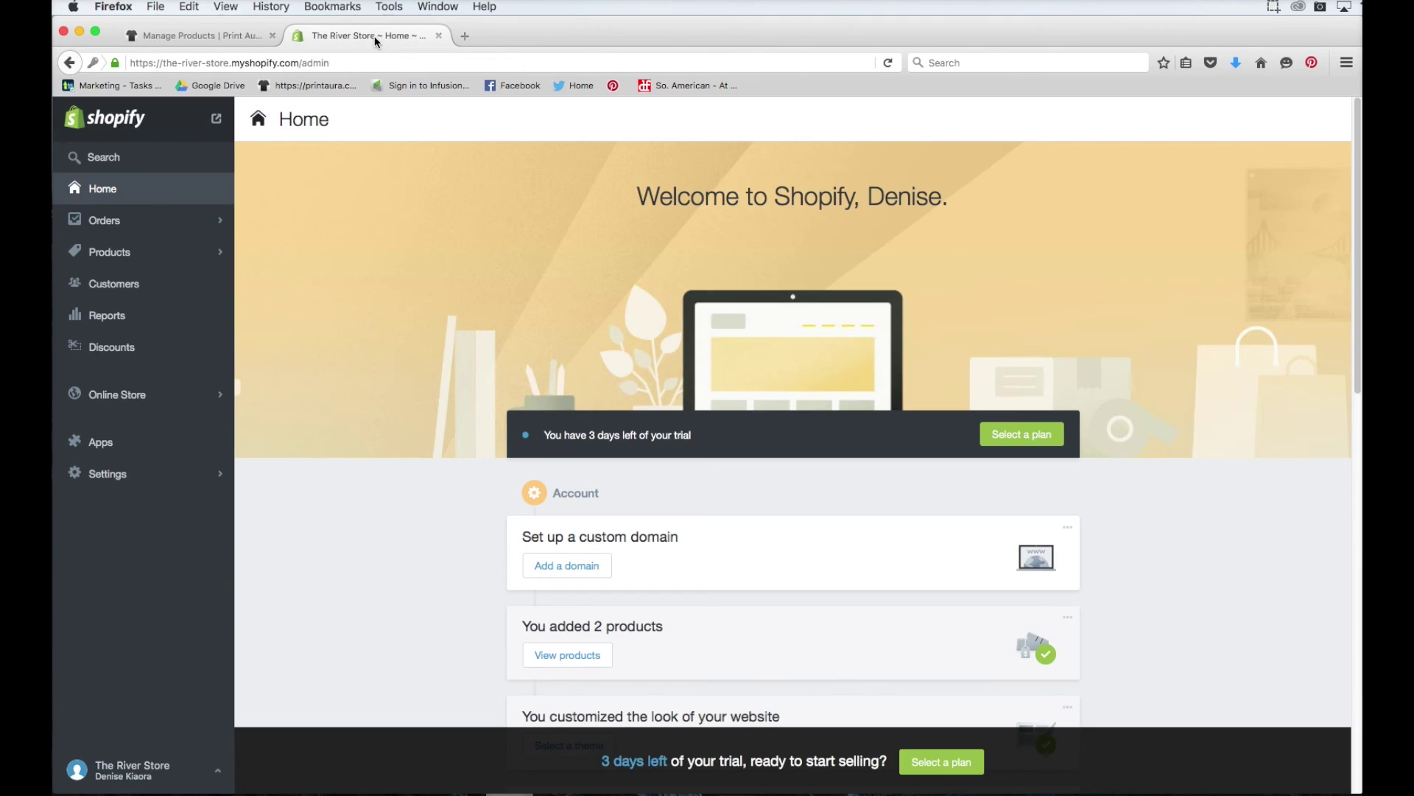
Upload the t-shirt mockup image to the Women's Journey T-shirt product in Shopify.
{"action": "left_click", "coordinate": [95, 254]}
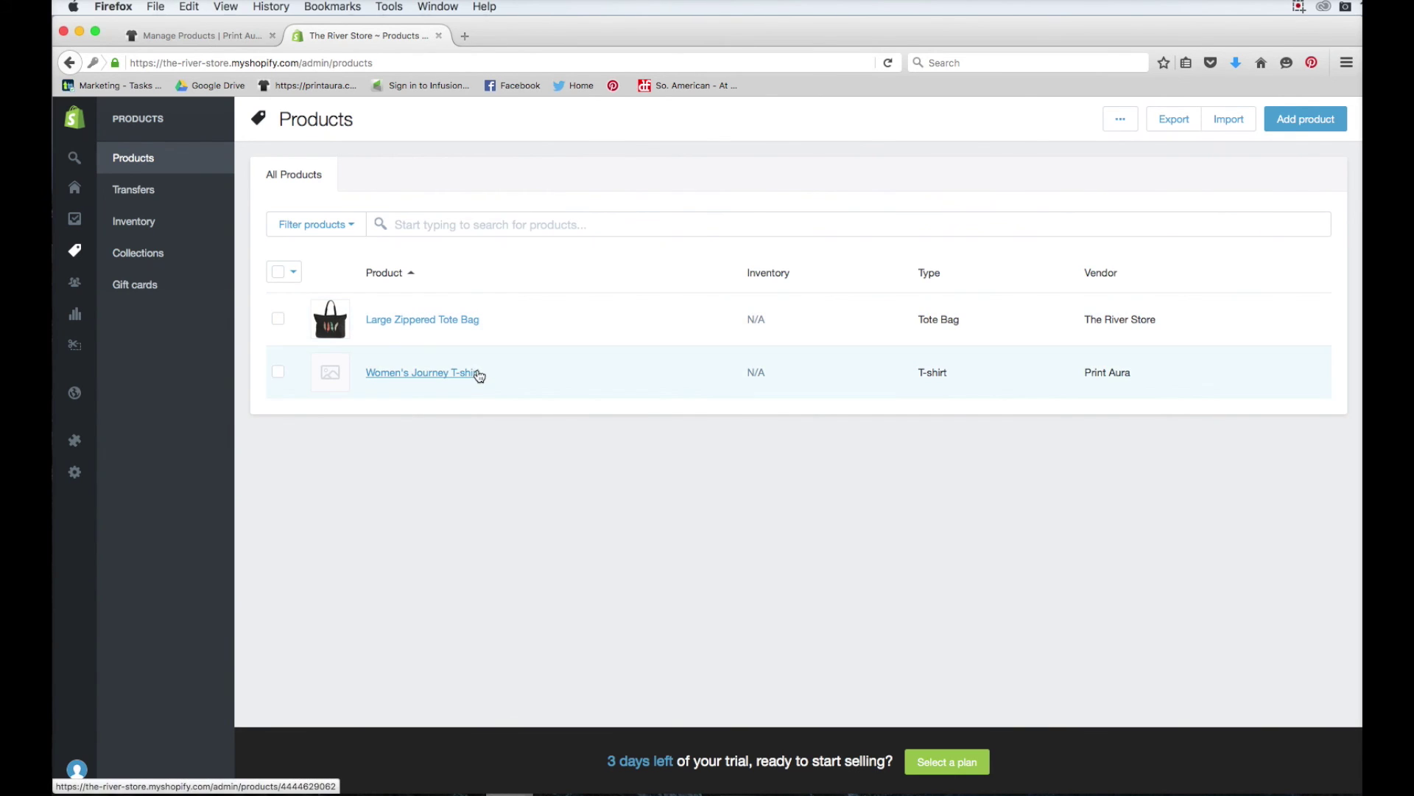
{"action": "left_click", "coordinate": [404, 376]}
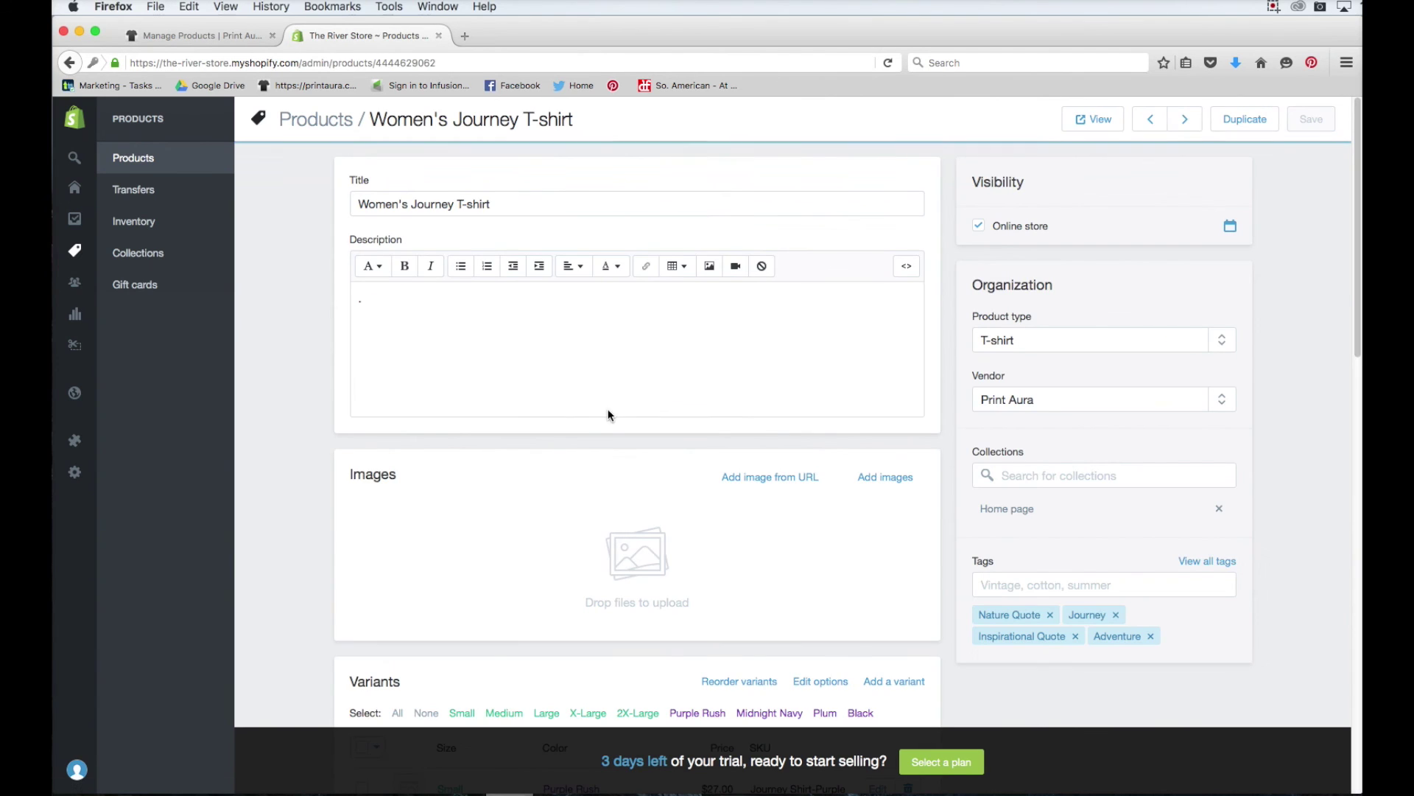
{"action": "left_click", "coordinate": [887, 478]}
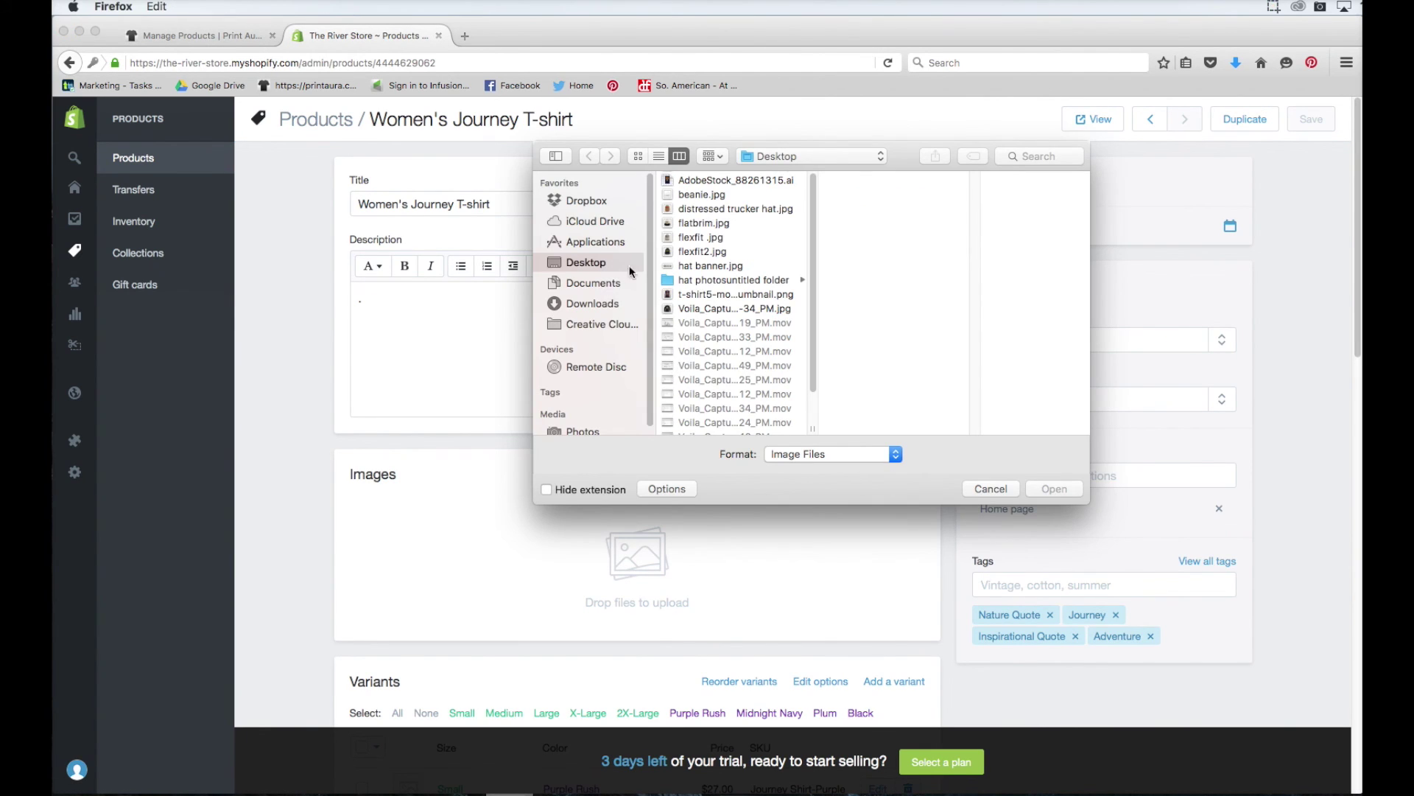
{"action": "left_click", "coordinate": [714, 294]}
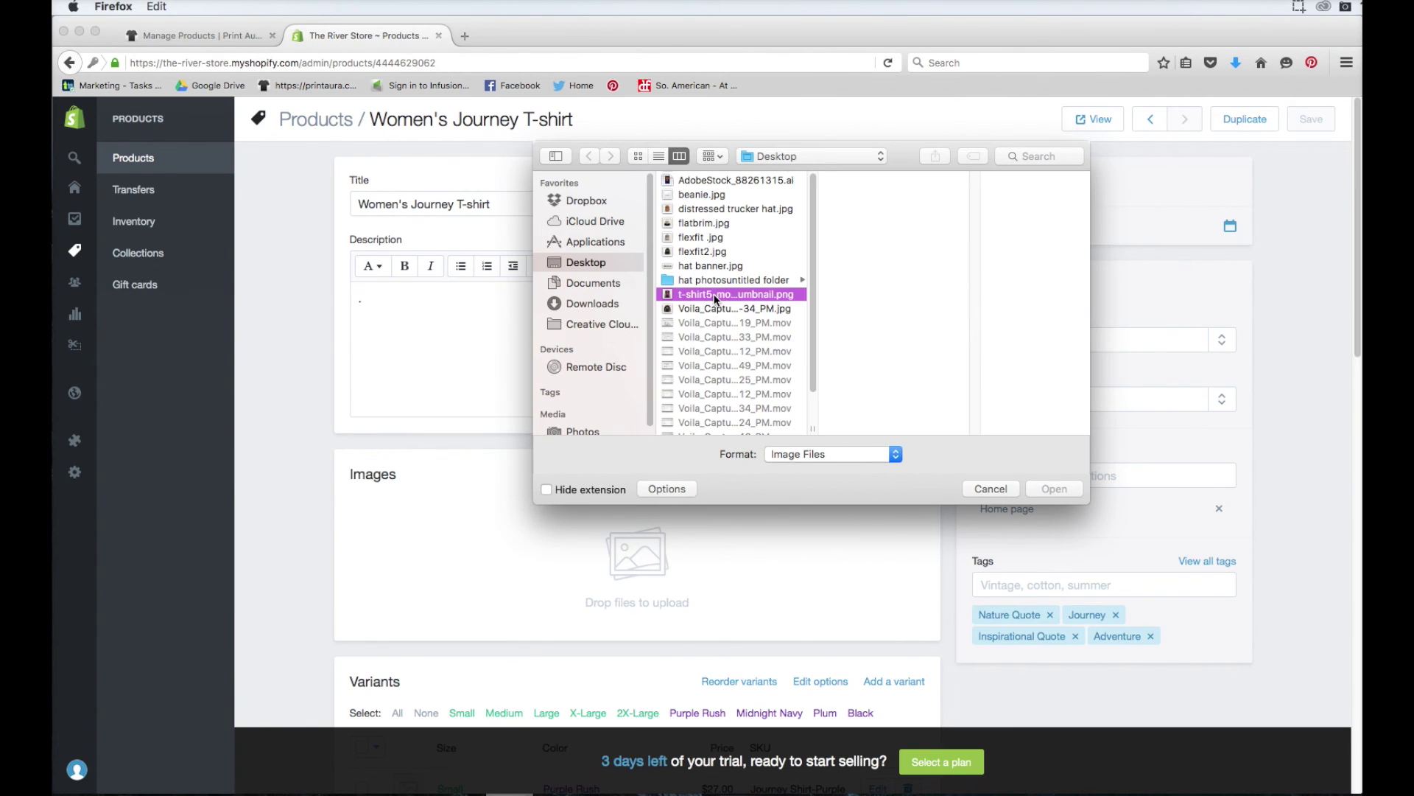
{"action": "left_click", "coordinate": [1054, 490]}
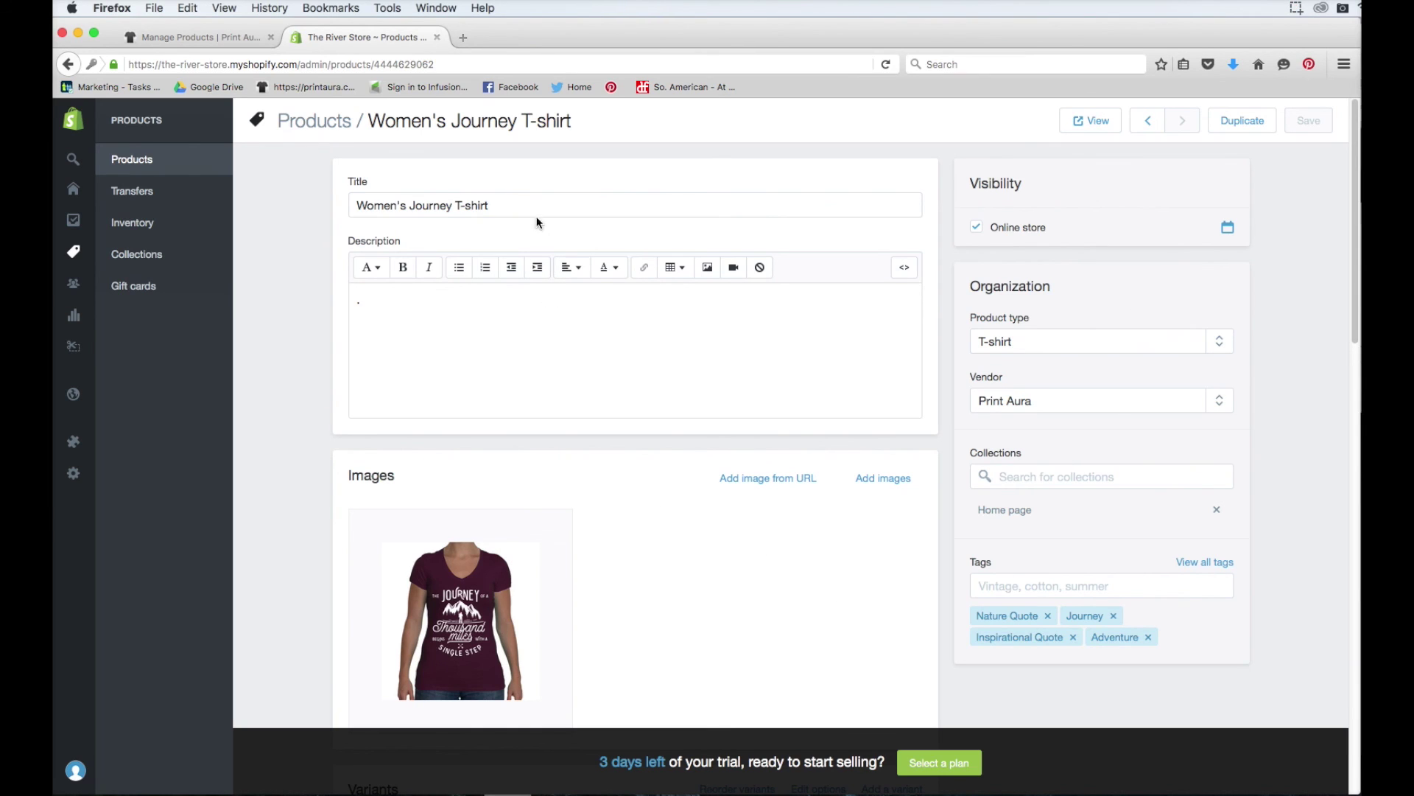
{"action": "left_click", "coordinate": [400, 298]}
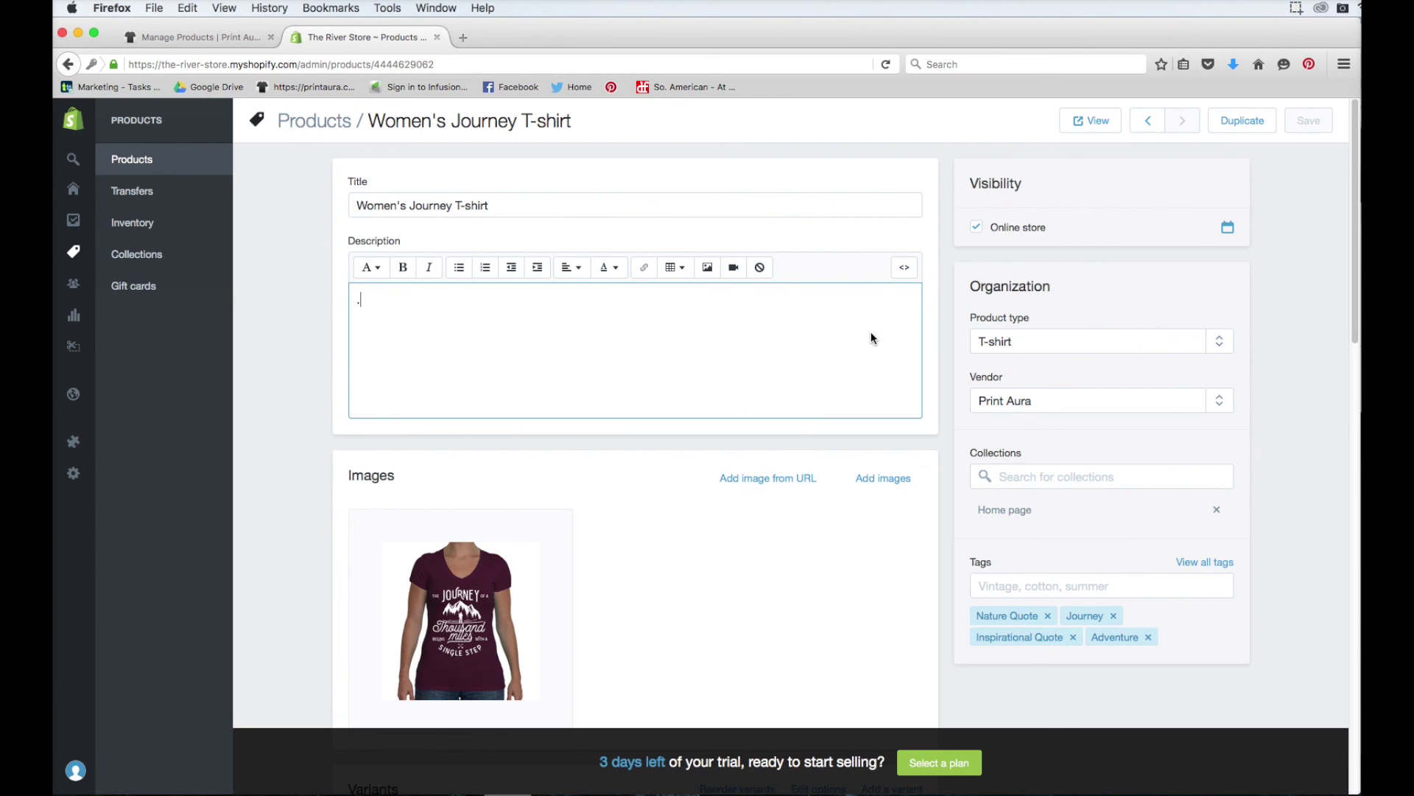
Review the tee's size and colour Variants table, then go back to Products.
{"action": "scroll", "coordinate": [682, 584], "scroll_direction": "down", "scroll_amount": 5}
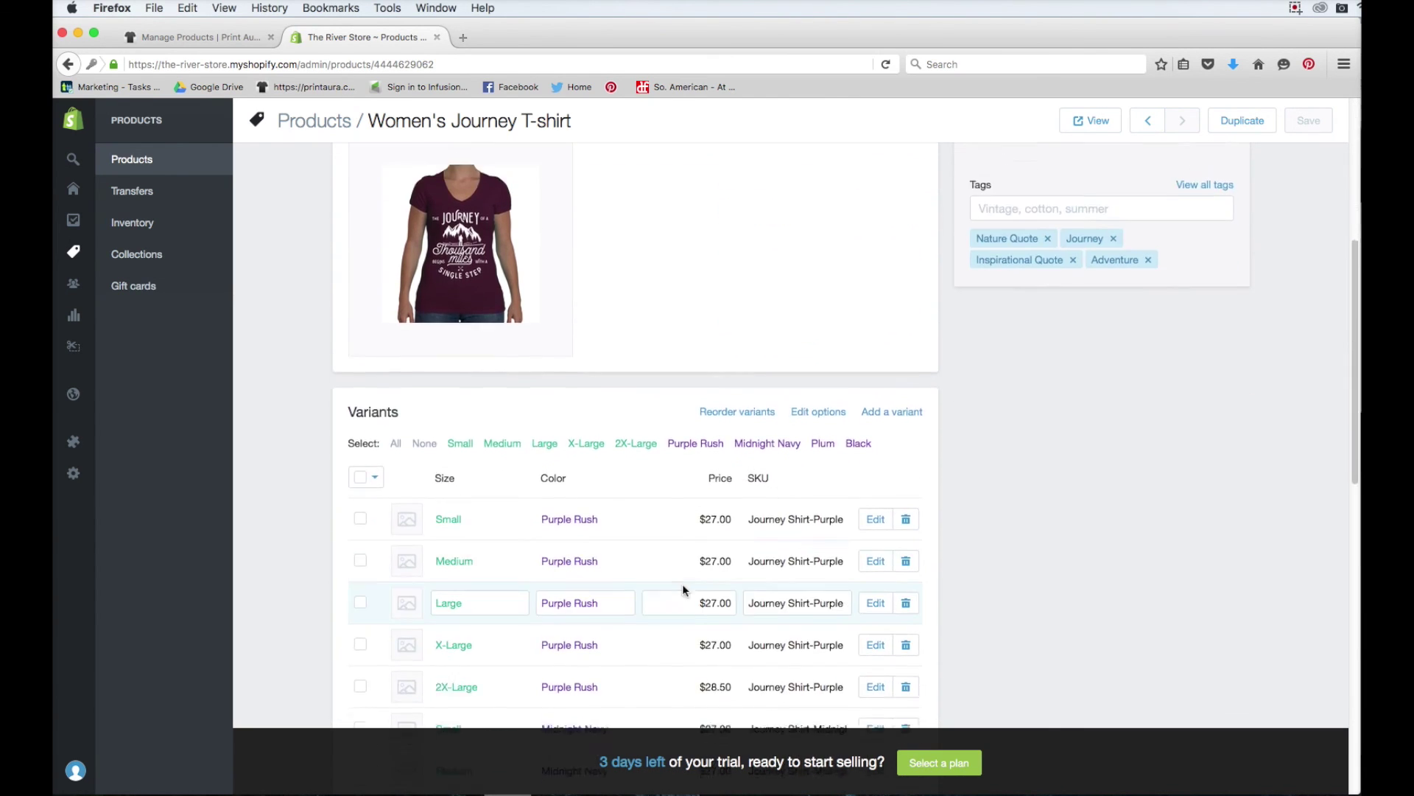
{"action": "scroll", "coordinate": [682, 584], "scroll_direction": "down", "scroll_amount": 1}
{"action": "scroll", "coordinate": [590, 622], "scroll_direction": "down", "scroll_amount": 1}
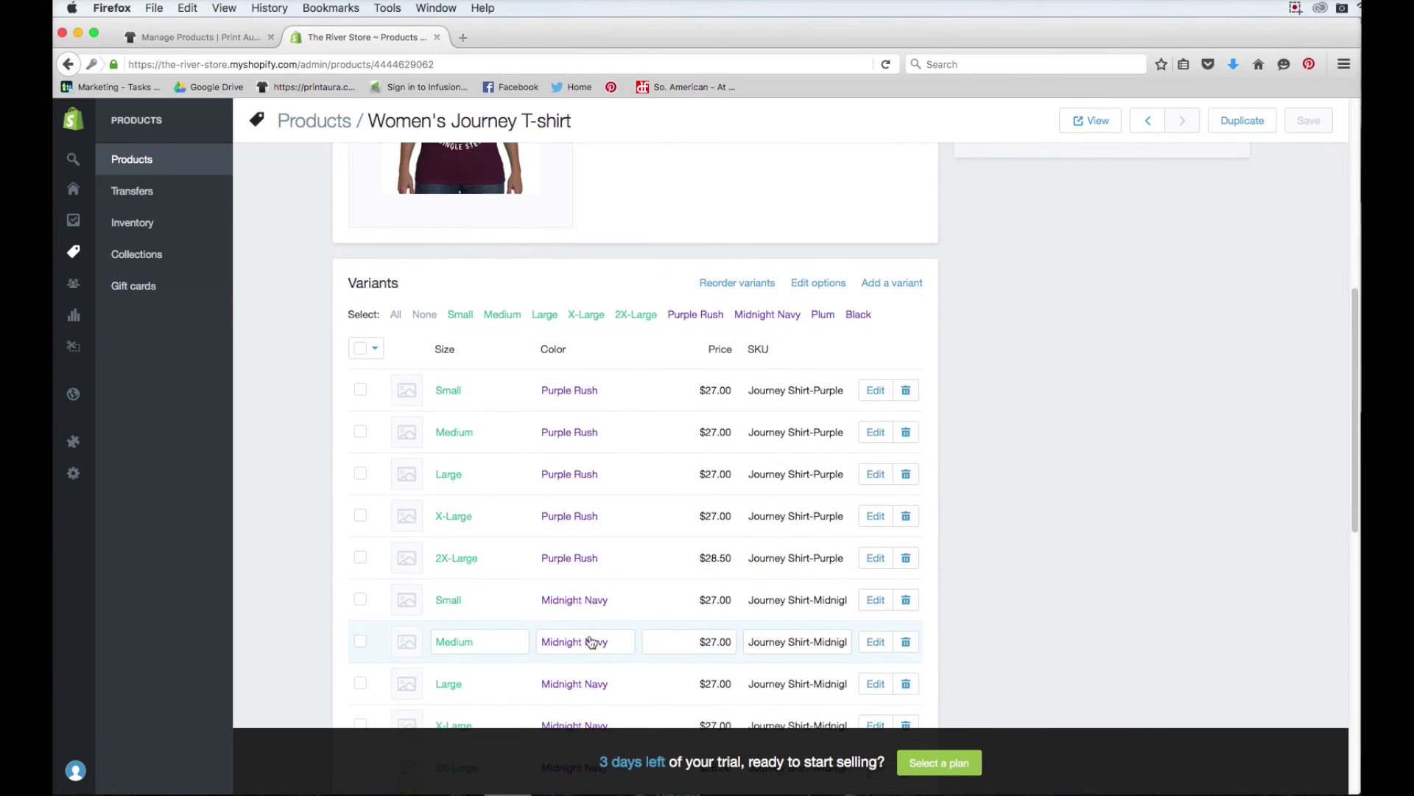
{"action": "scroll", "coordinate": [591, 641], "scroll_direction": "down", "scroll_amount": 5}
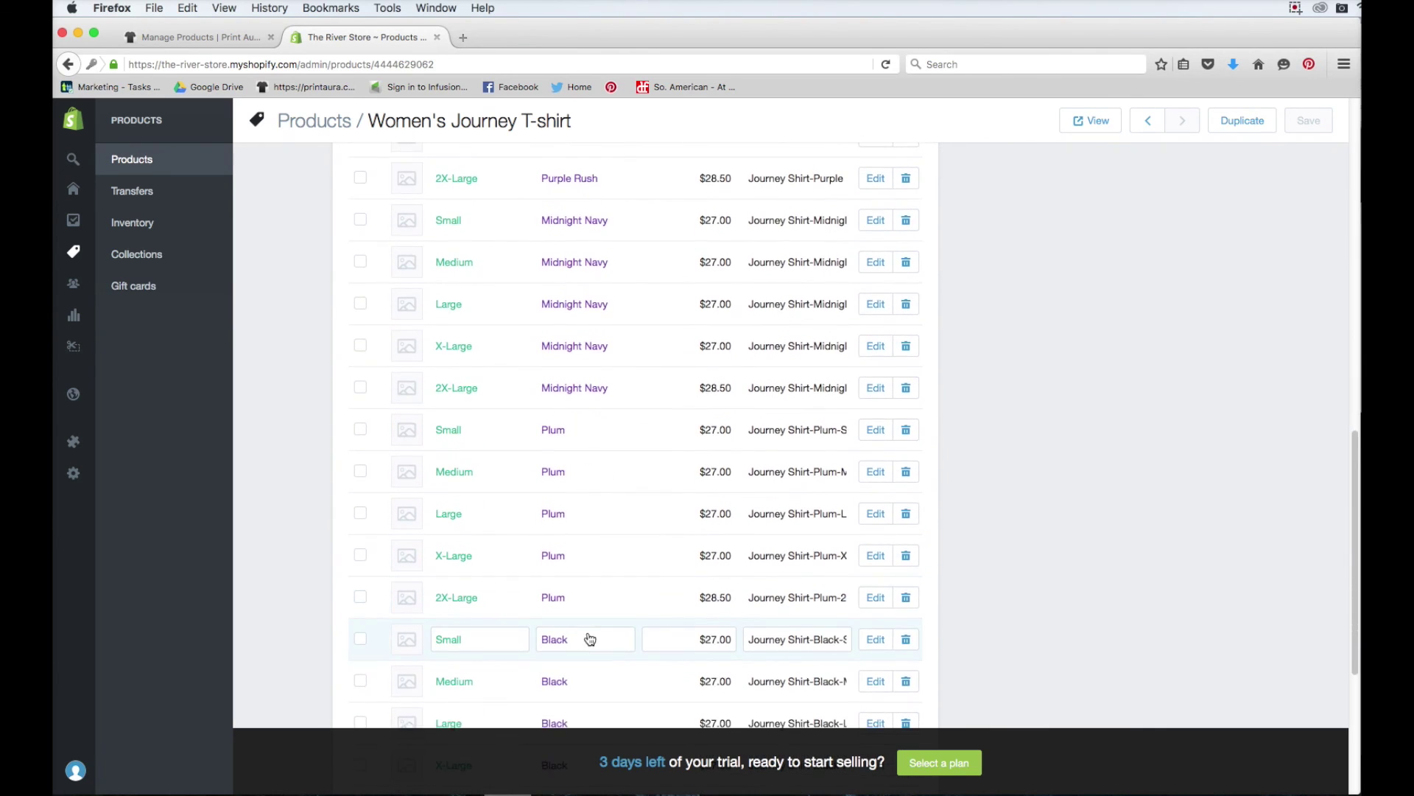
{"action": "scroll", "coordinate": [589, 638], "scroll_direction": "down", "scroll_amount": 3}
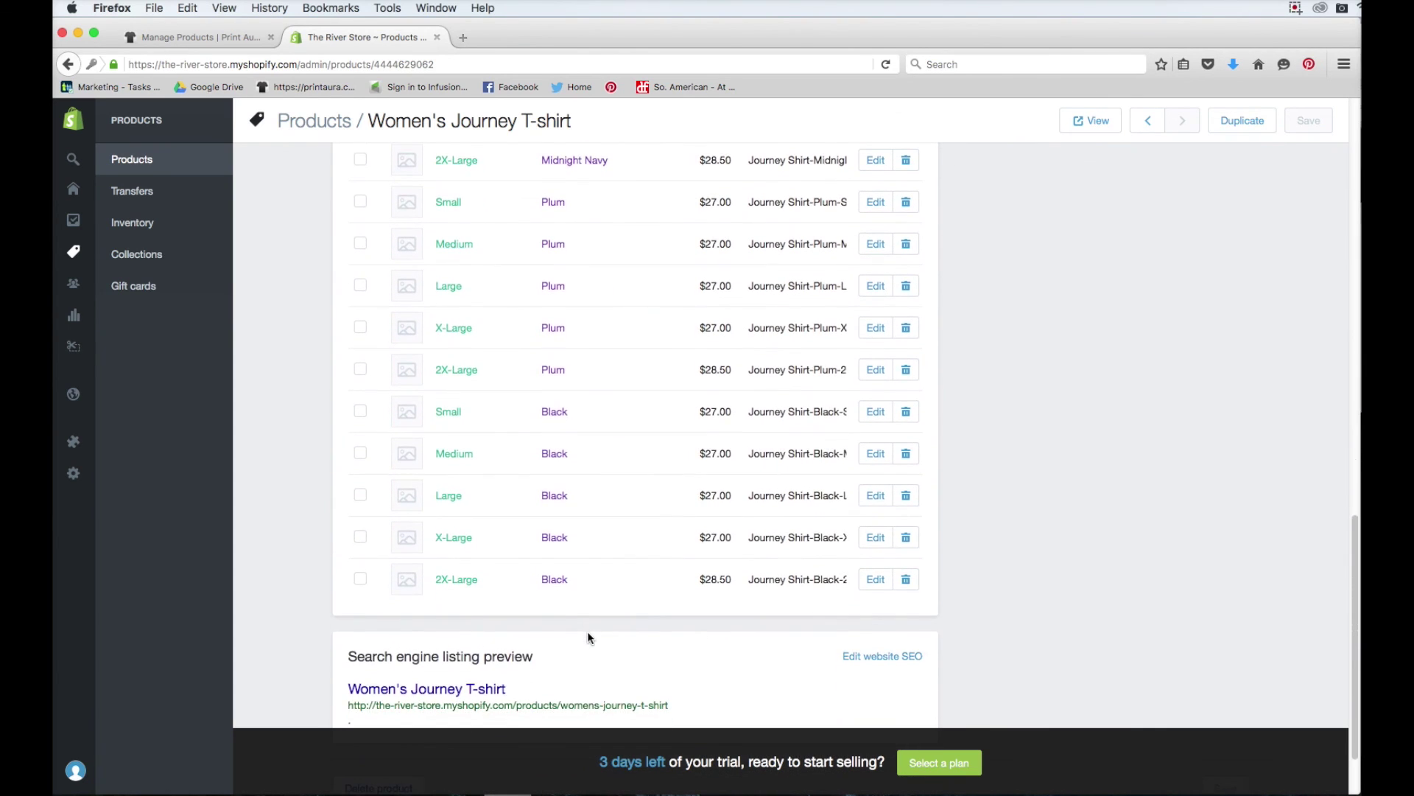
{"action": "scroll", "coordinate": [588, 637], "scroll_direction": "down", "scroll_amount": 2}
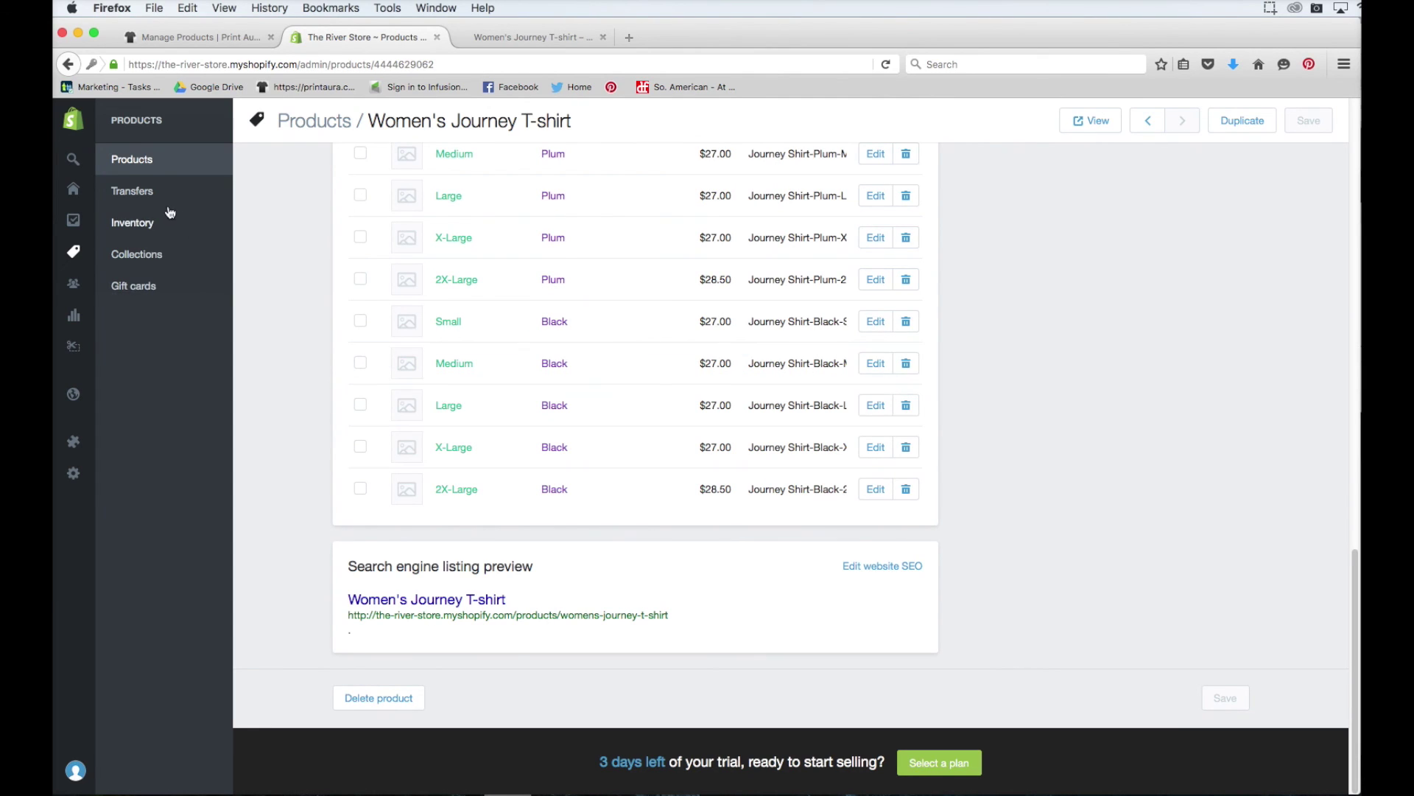
{"action": "left_click", "coordinate": [150, 172]}
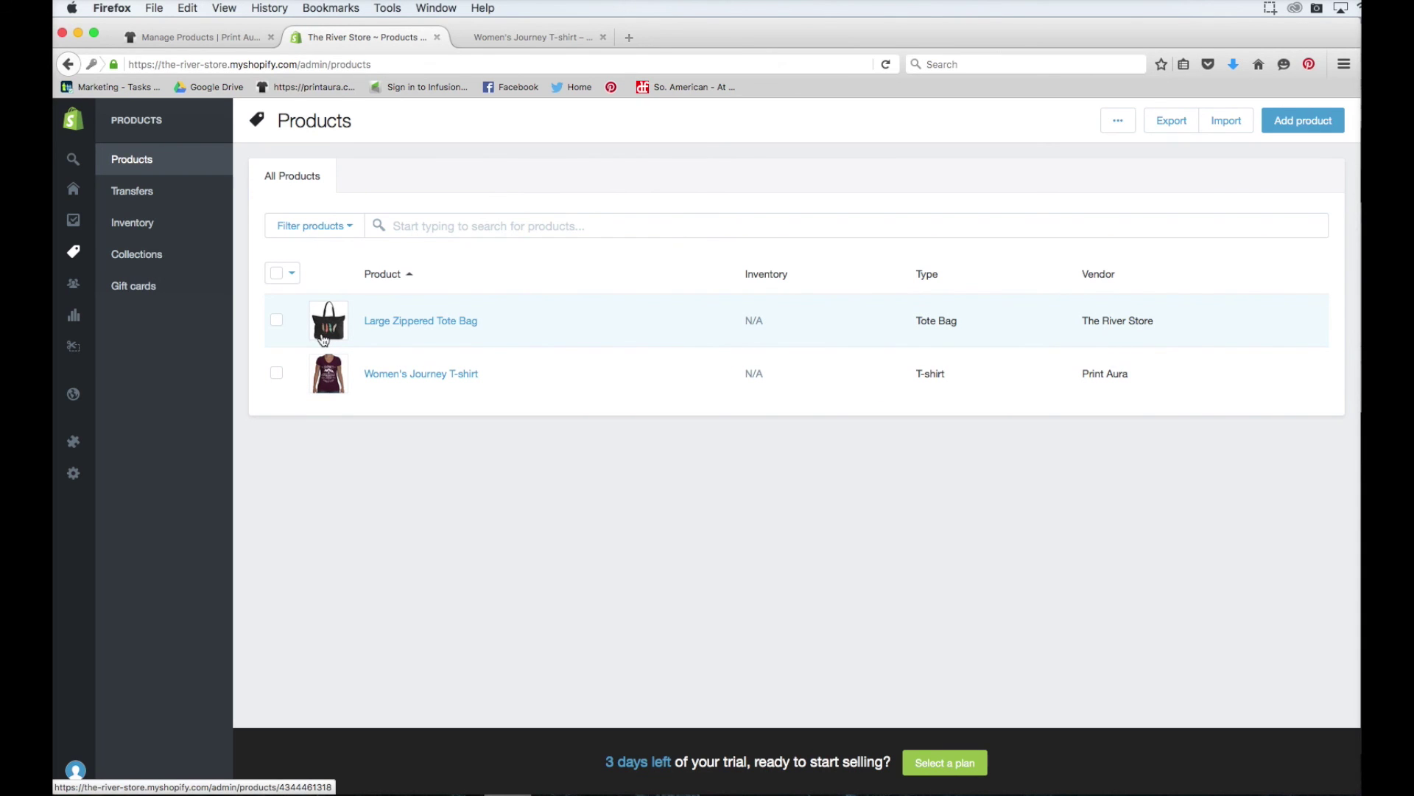
Back in Print Aura's Manage Products, check the Women's Journey T-shirt shows Active: Shopify.
{"action": "left_click", "coordinate": [196, 37]}
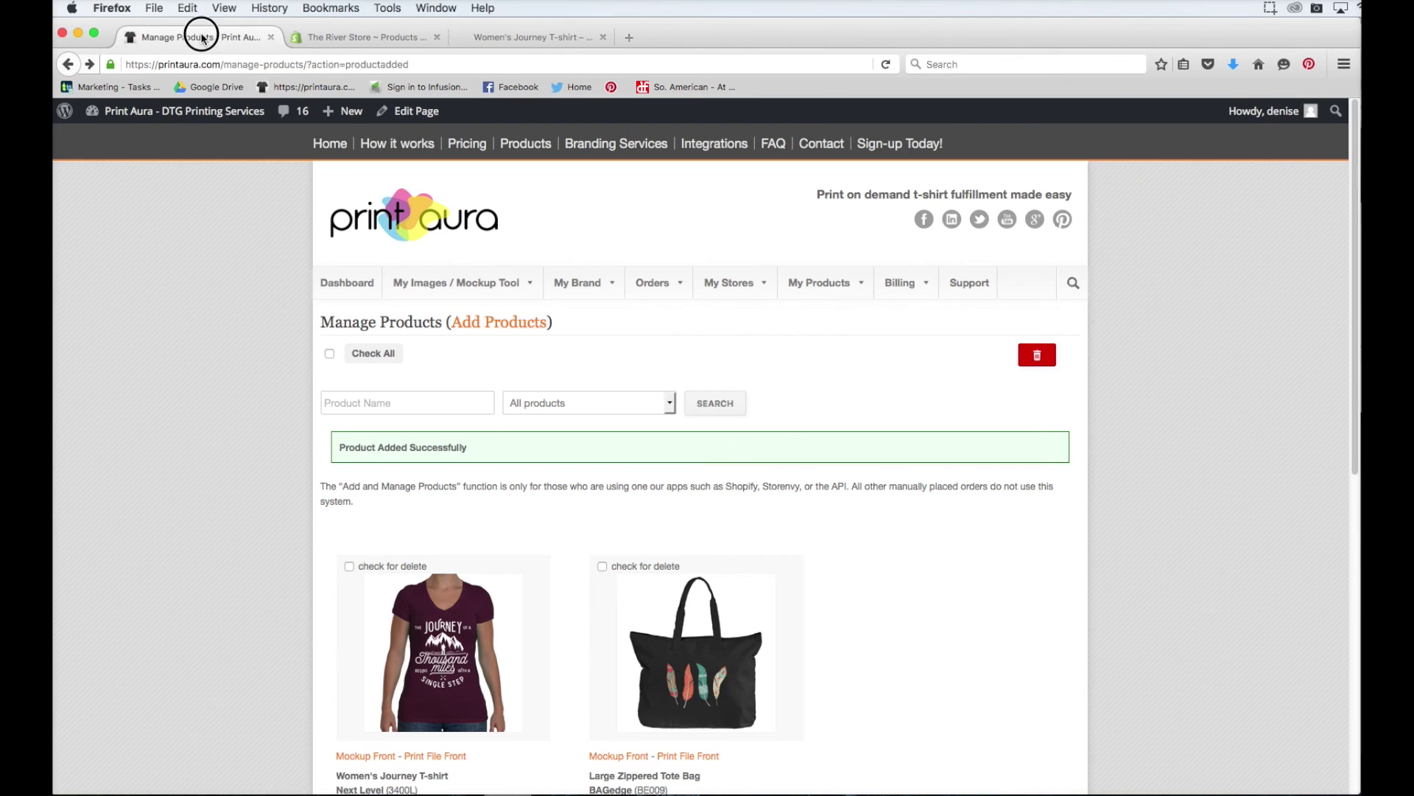
{"action": "scroll", "coordinate": [495, 638], "scroll_direction": "down", "scroll_amount": 3}
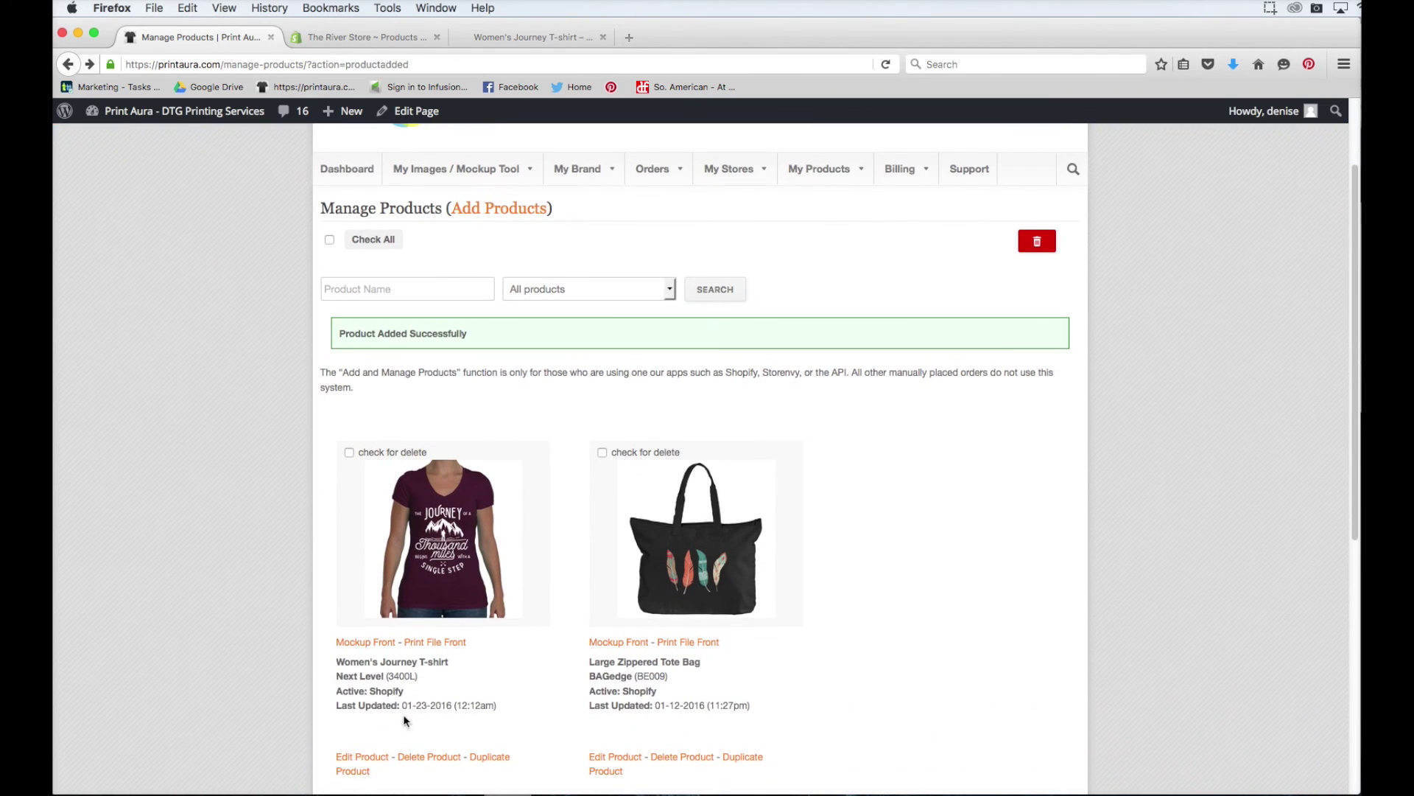